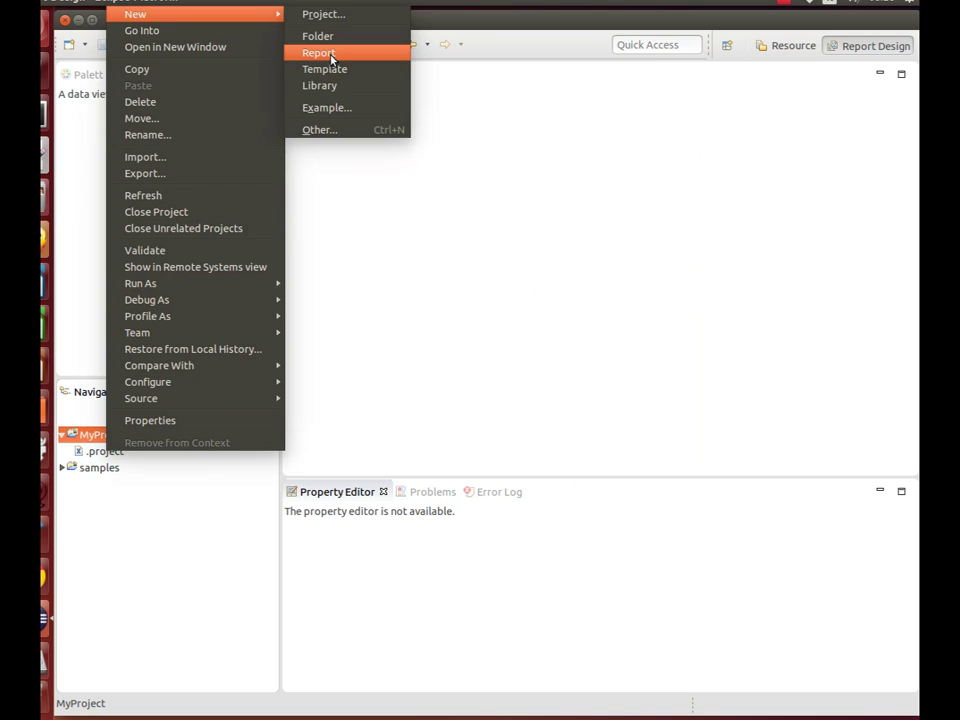
# Step: Create a report in MyProject with the file name documents-per-month.rptdesign, using the Blank Report template
pyautogui.moveTo(354, 190); pyautogui.dragTo(237, 196)
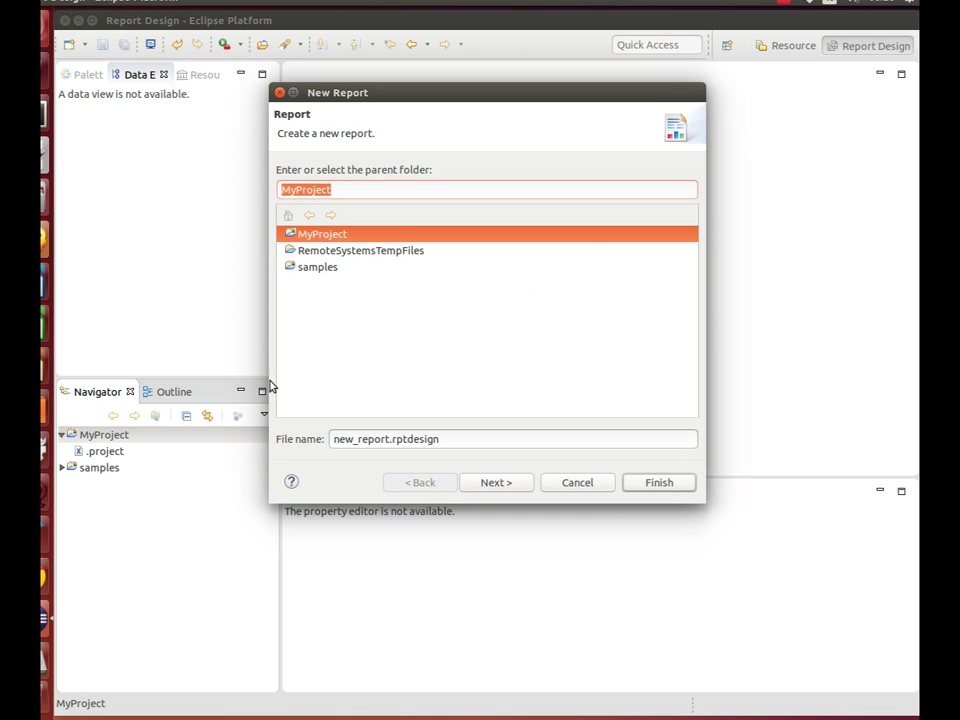
pyautogui.moveTo(387, 439); pyautogui.dragTo(297, 441)
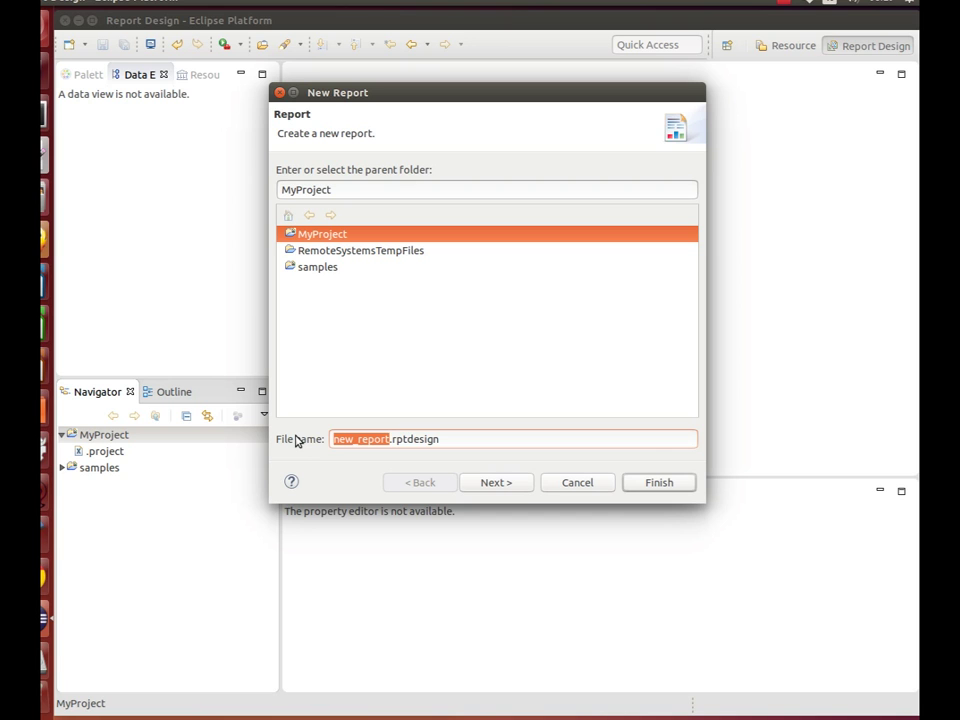
pyautogui.write('docu')
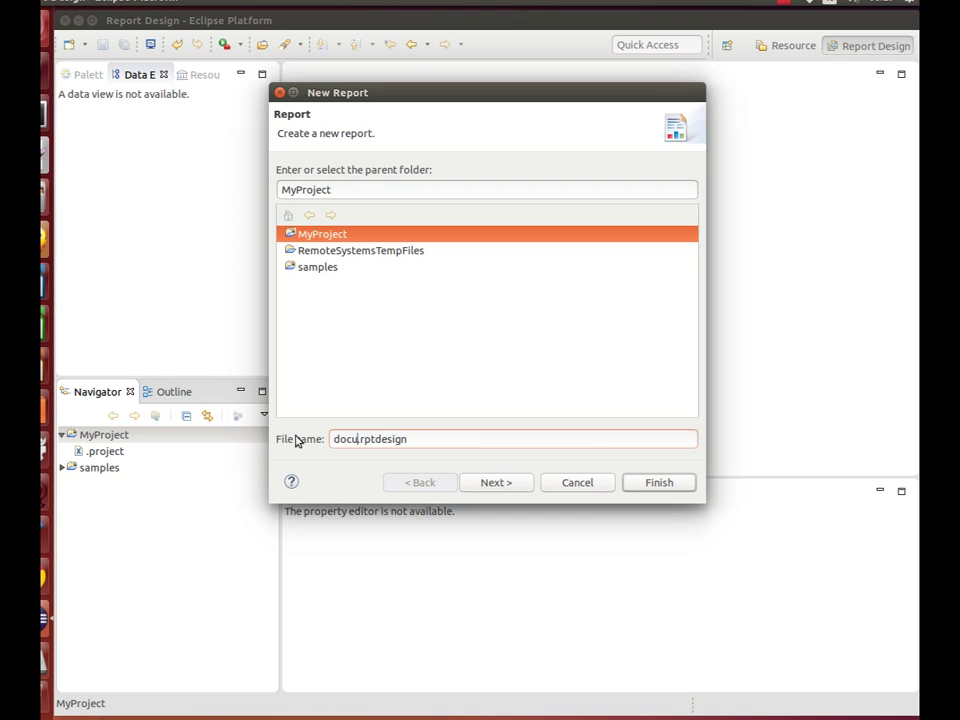
pyautogui.write('ments-per-month')
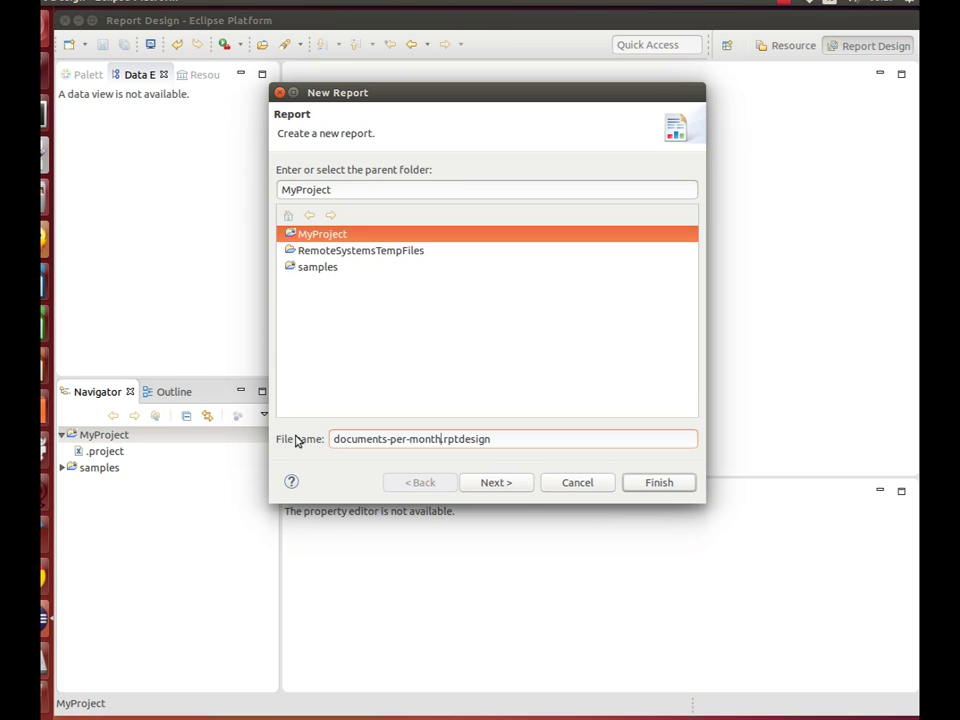
pyautogui.click(521, 488)
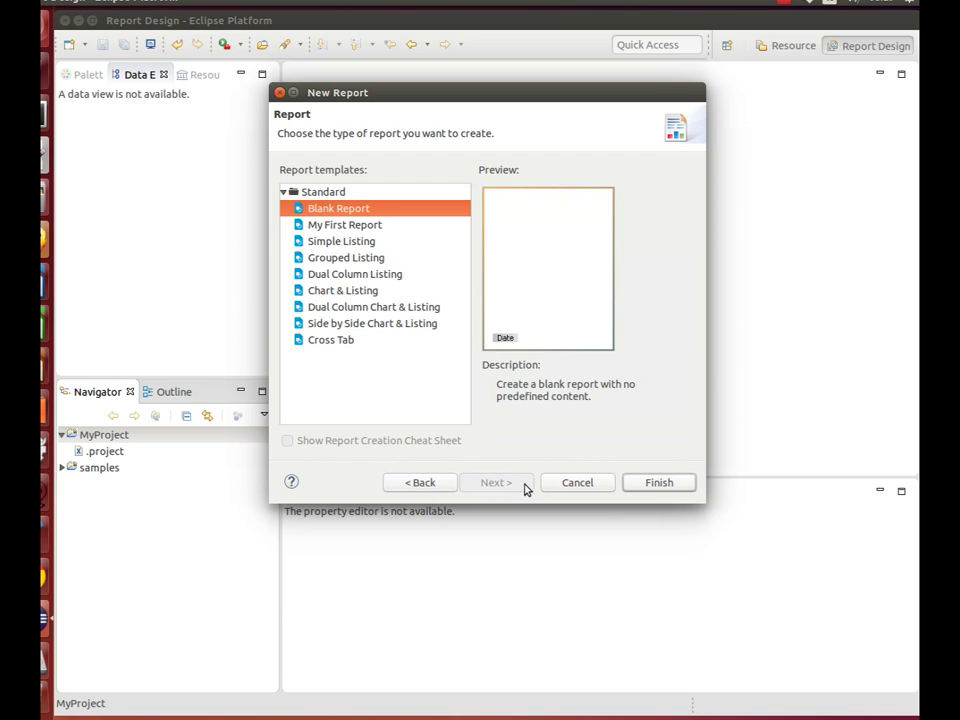
pyautogui.click(657, 484)
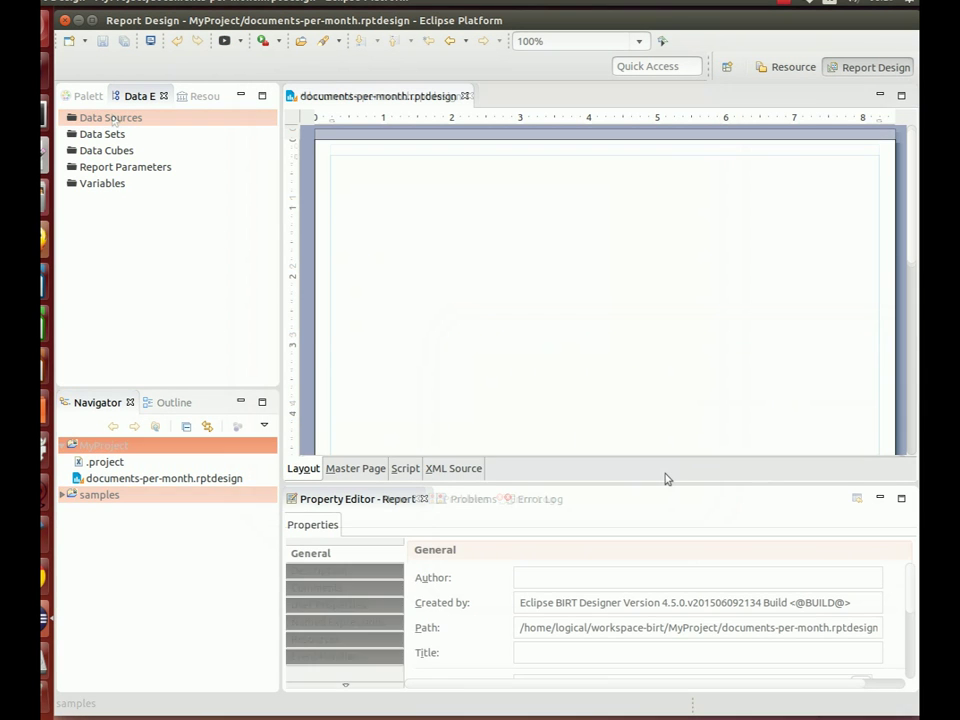
# Step: Start a new JDBC Data Source named LogicalDOC and proceed to its connection settings
pyautogui.rightClick(115, 118)
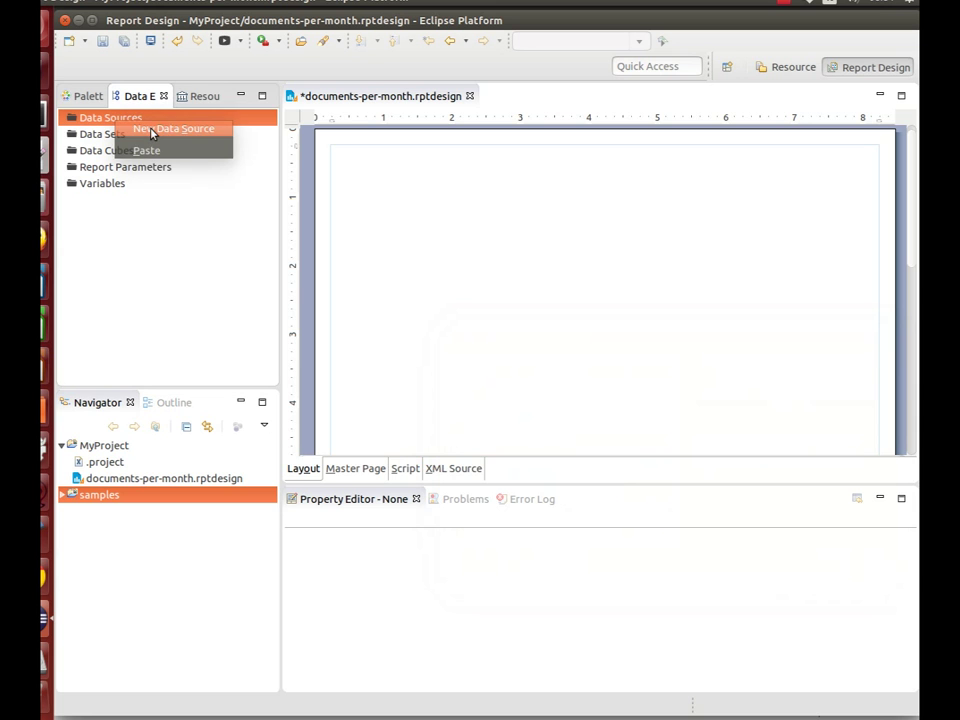
pyautogui.click(152, 133)
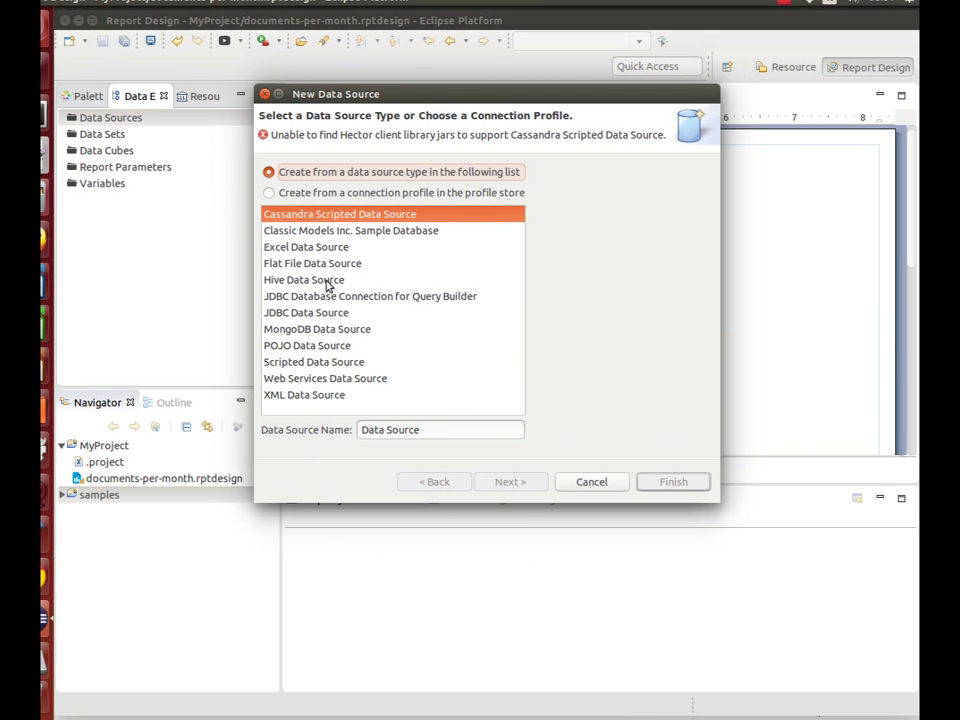
pyautogui.click(318, 312)
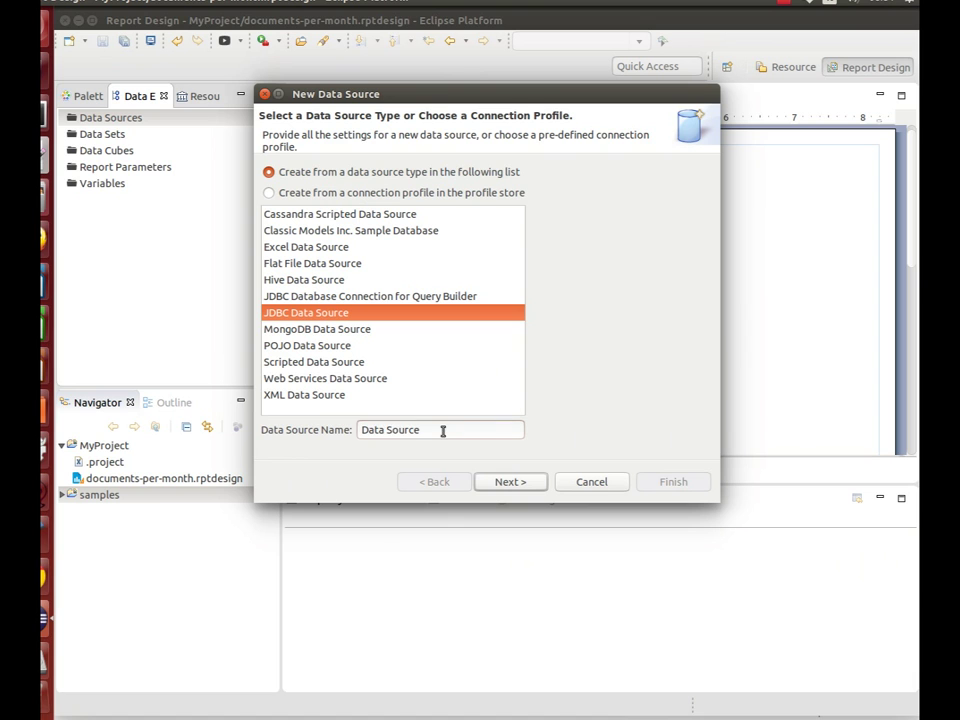
pyautogui.moveTo(443, 431); pyautogui.dragTo(313, 414)
pyautogui.write('LogicalDOC')
pyautogui.click(522, 479)
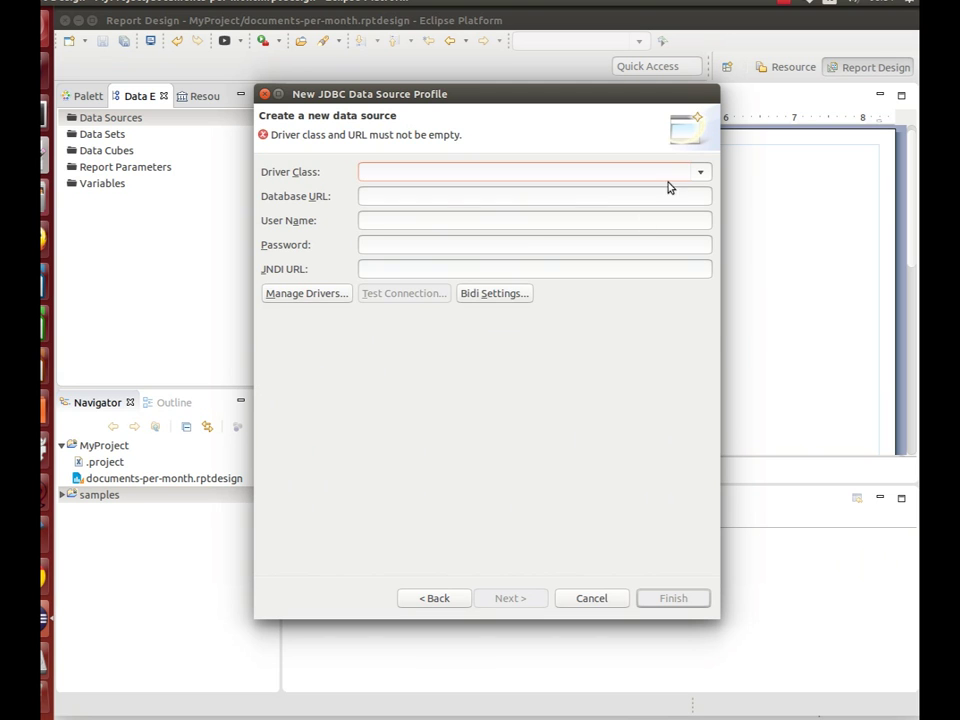
# Step: Set the driver class com.mysql.jdbc.Driver (v5.1), database URL jdbc:mysql://192.168.2.30/logicaldoc and user name root, and enter the database password
pyautogui.click(699, 174)
pyautogui.click(590, 209)
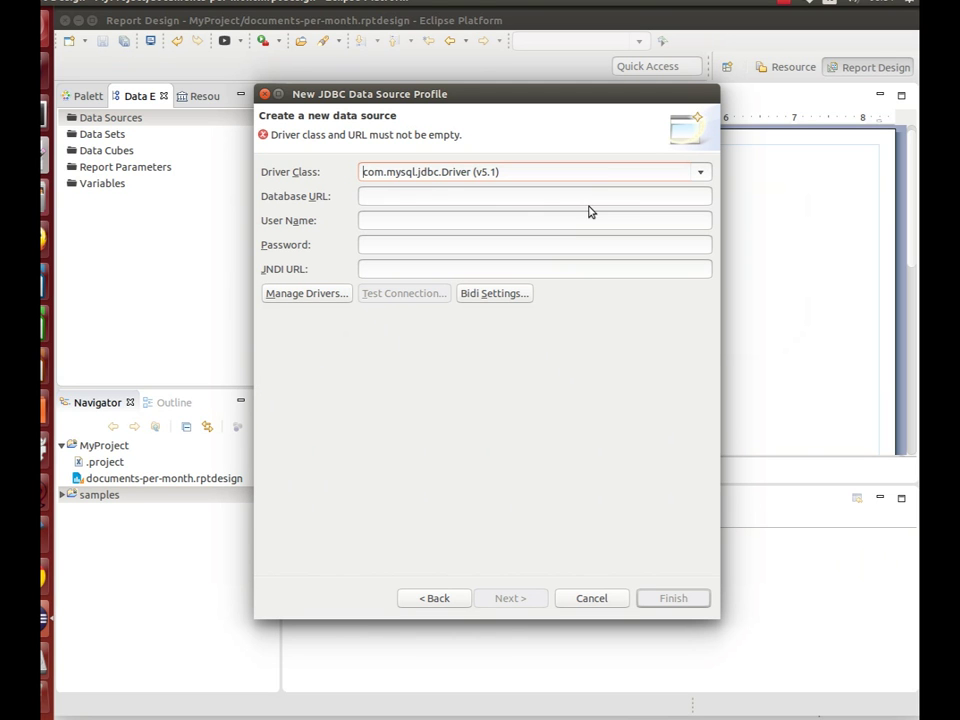
pyautogui.click(414, 196)
pyautogui.write('jdbc:mysql://192.168.2.30/logicaldoc')
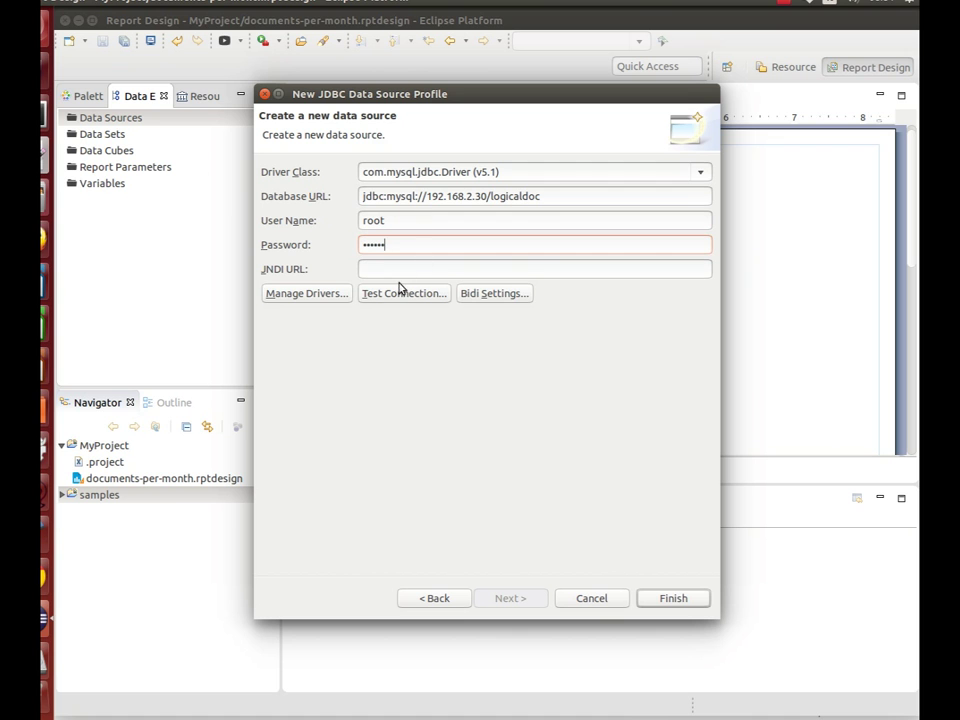
# Step: Check the registered MySQL connector JAR file among the JDBC drivers, and finish the LogicalDOC data source and save the report
pyautogui.click(300, 295)
pyautogui.moveTo(671, 345); pyautogui.dragTo(888, 371)
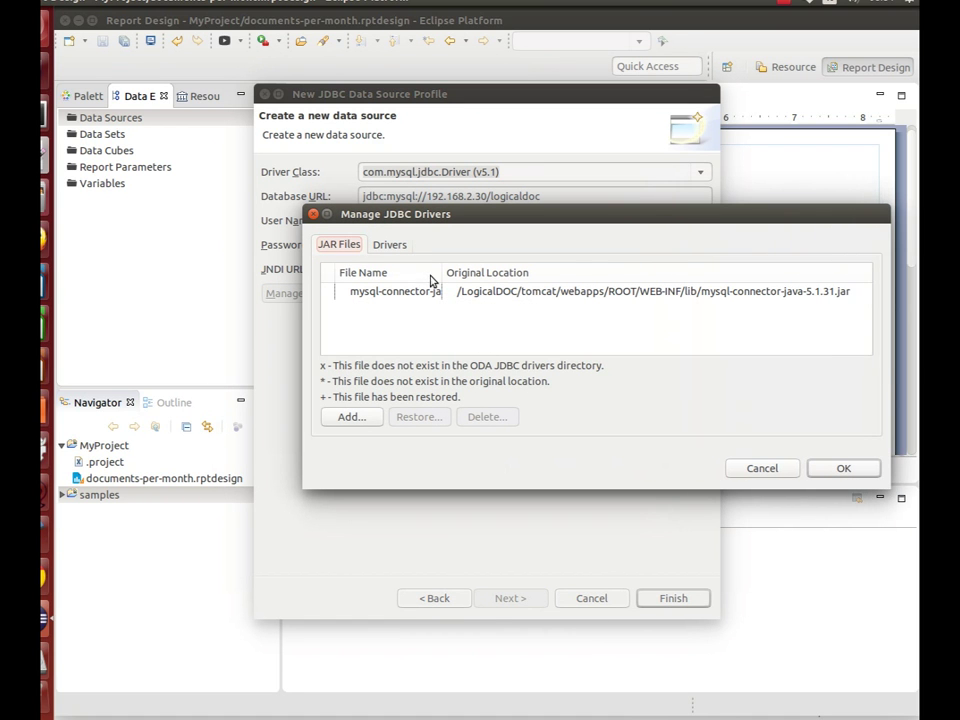
pyautogui.moveTo(442, 275); pyautogui.dragTo(511, 274)
pyautogui.click(841, 467)
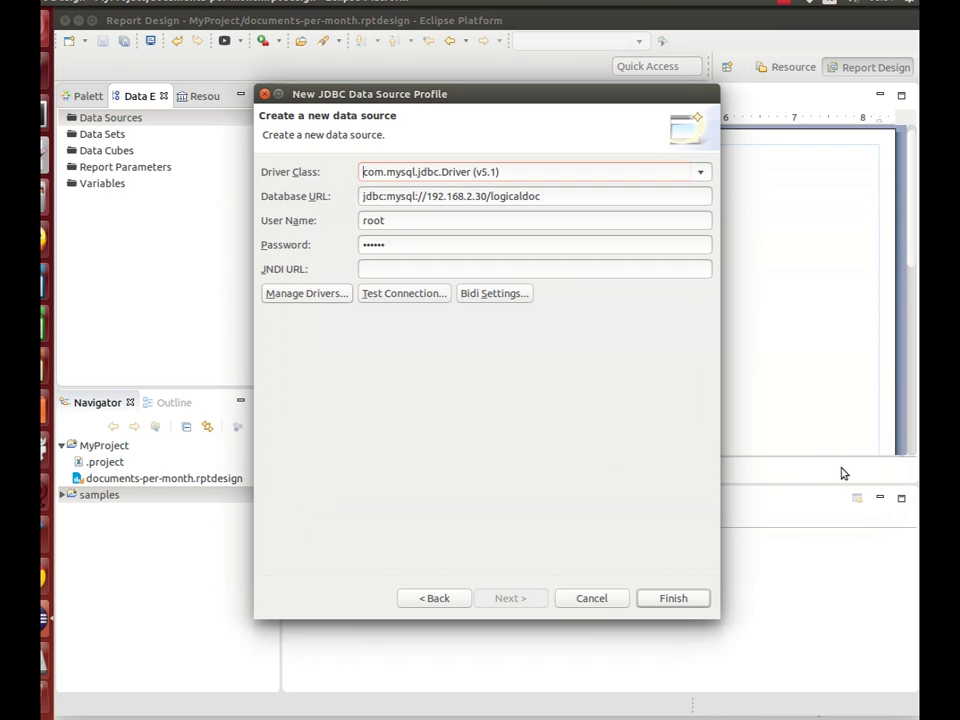
pyautogui.click(665, 598)
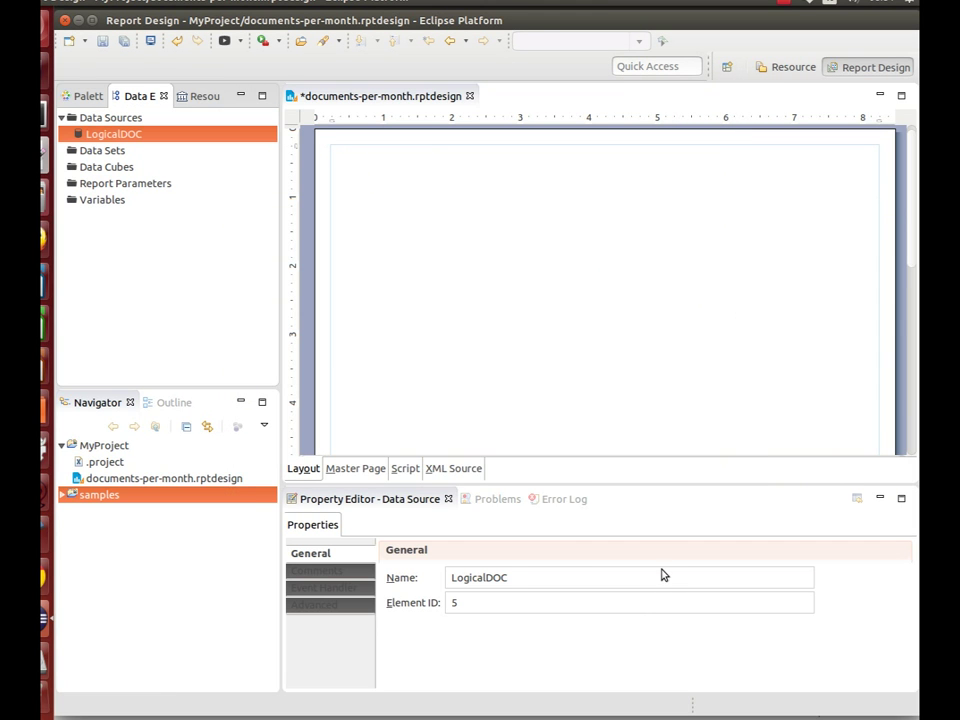
pyautogui.hotkey('ctrl', 's')
# Step: Create a report parameter named RP_TENANTID with a default value of 1
pyautogui.click(144, 187)
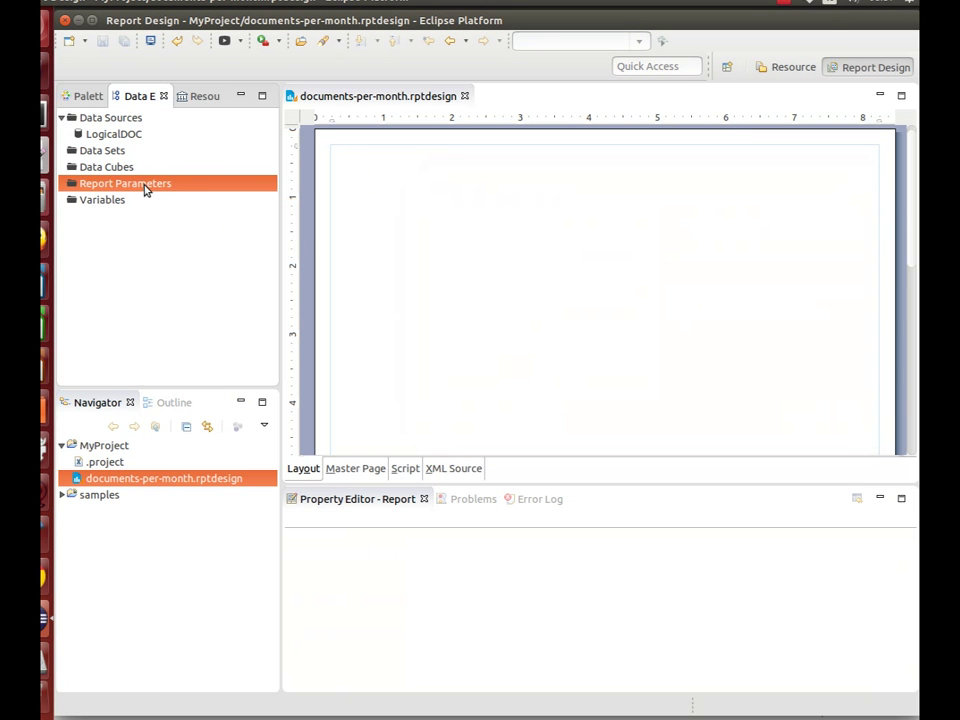
pyautogui.rightClick(144, 188)
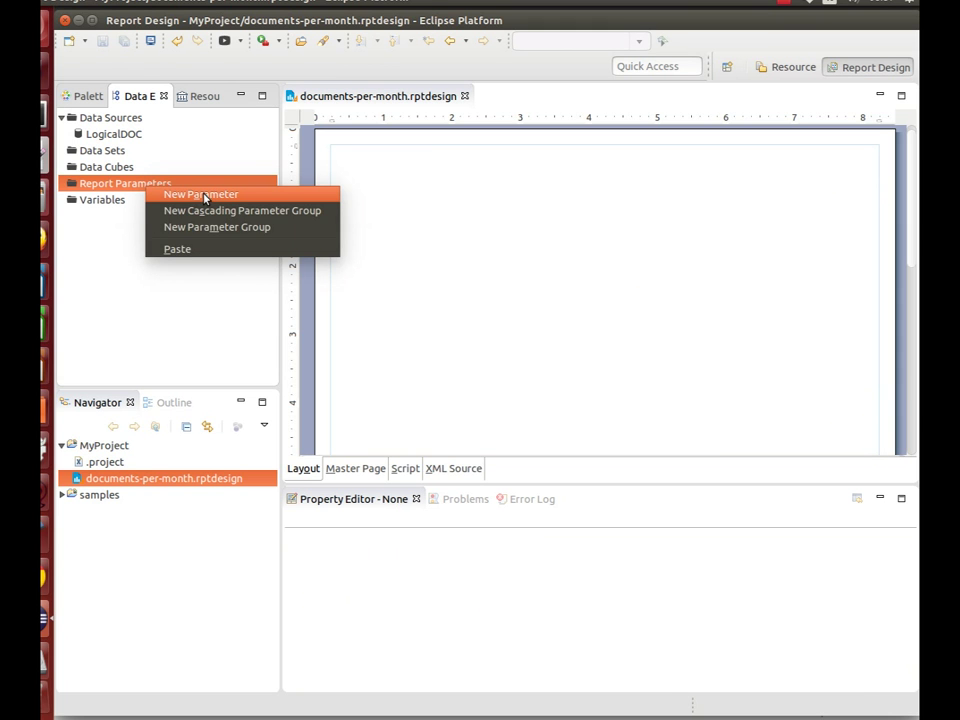
pyautogui.click(204, 195)
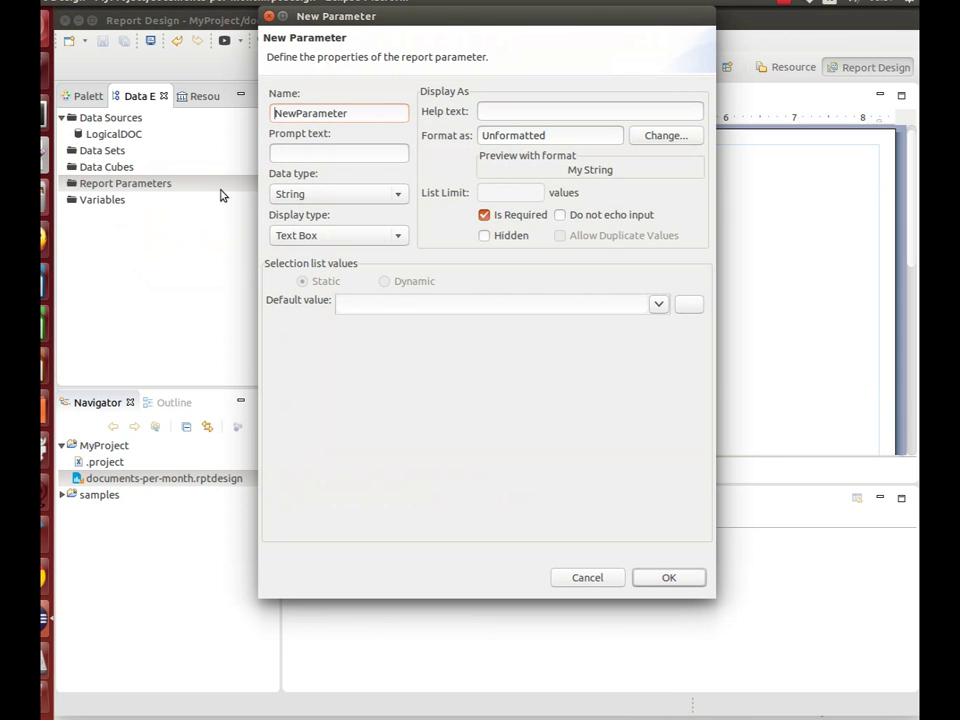
pyautogui.write('RP_TENANTID')
pyautogui.click(384, 304)
pyautogui.write('1')
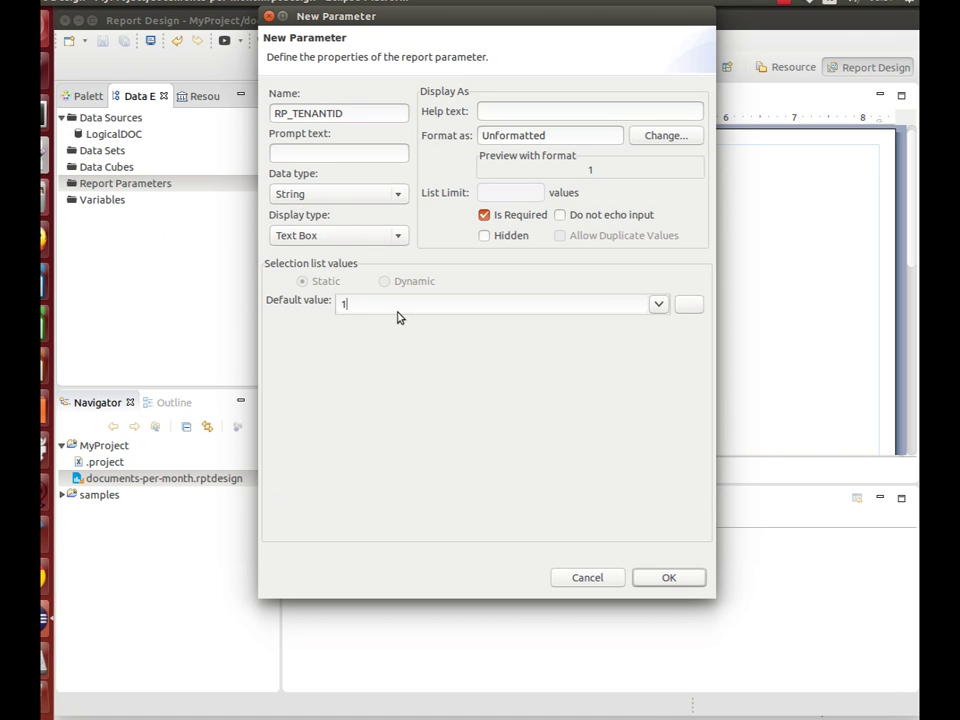
pyautogui.click(668, 580)
# Step: Create a report parameter named RP_BEGIN with data type Date, not required, and default value 1980-01-01
pyautogui.rightClick(131, 189)
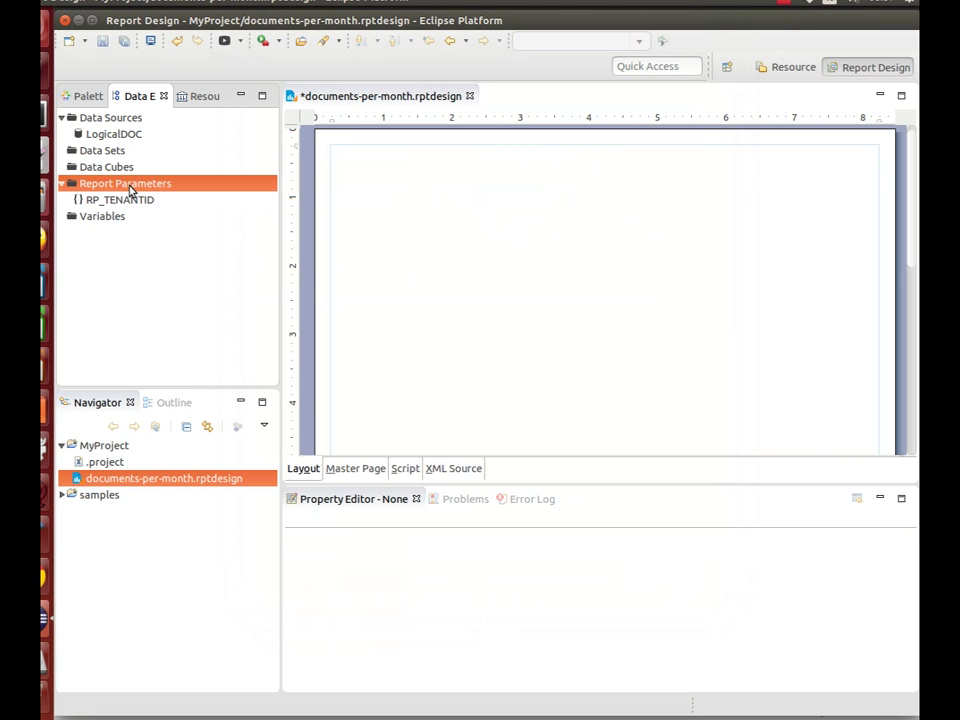
pyautogui.click(174, 196)
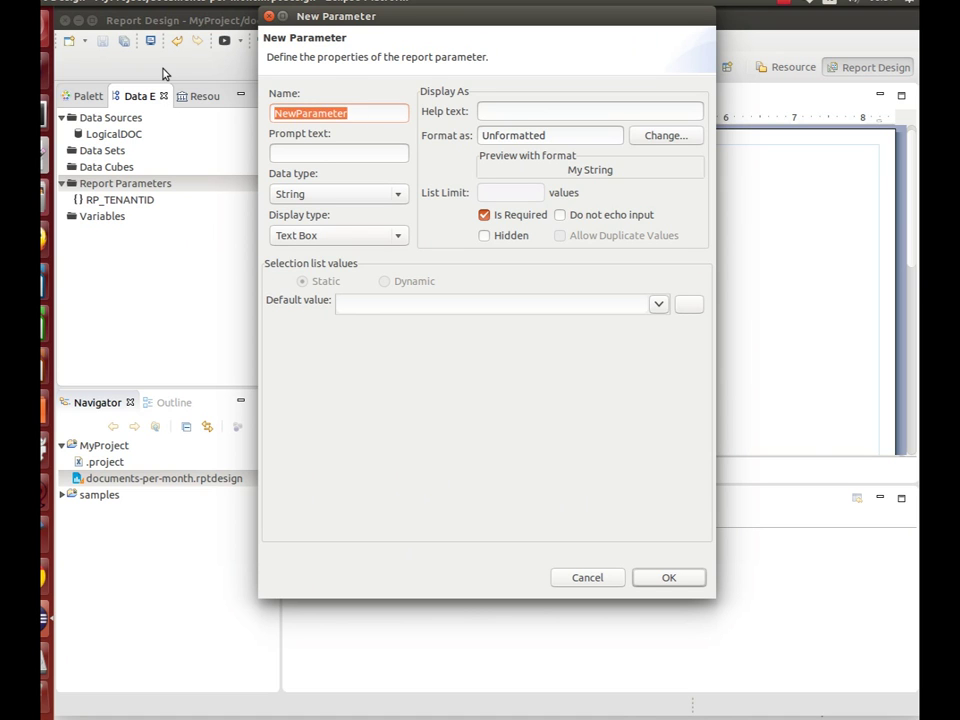
pyautogui.write('RP_BEGIN')
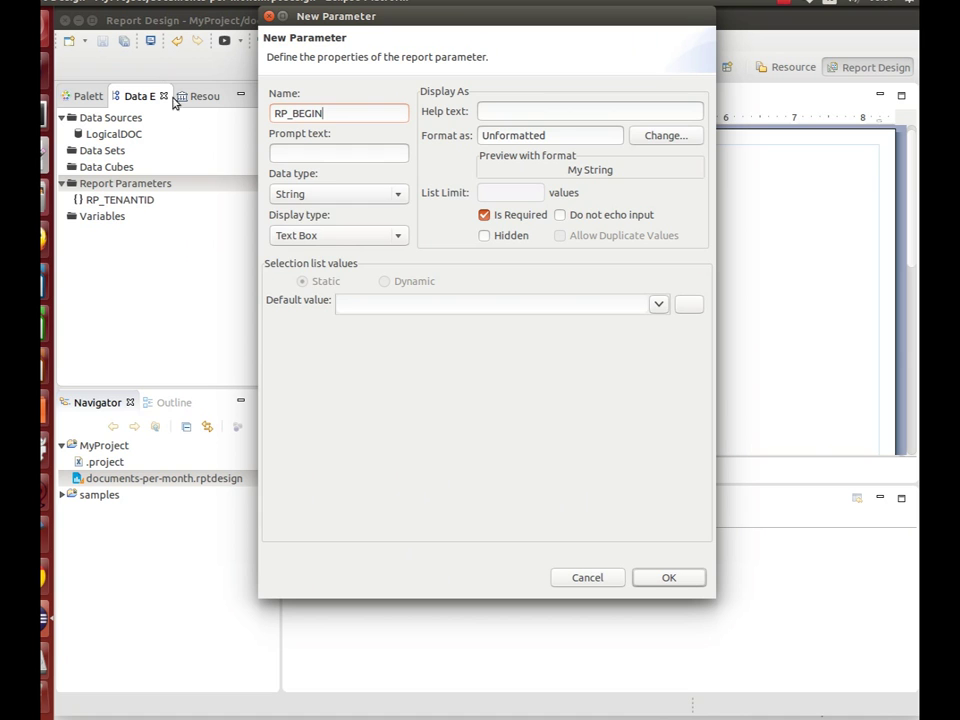
pyautogui.click(313, 195)
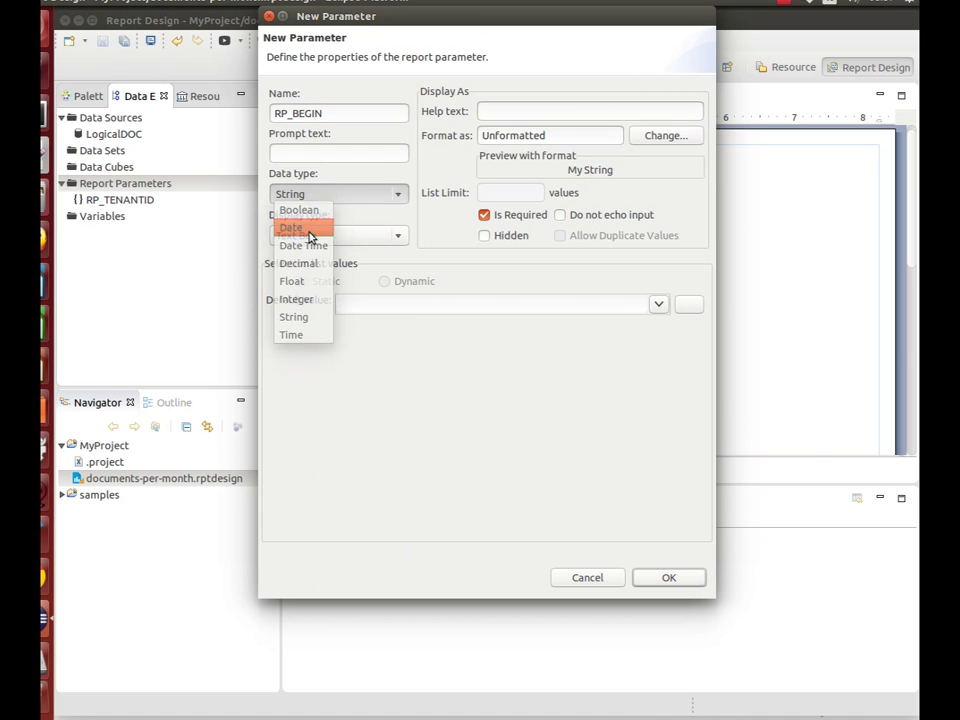
pyautogui.click(310, 230)
pyautogui.click(485, 216)
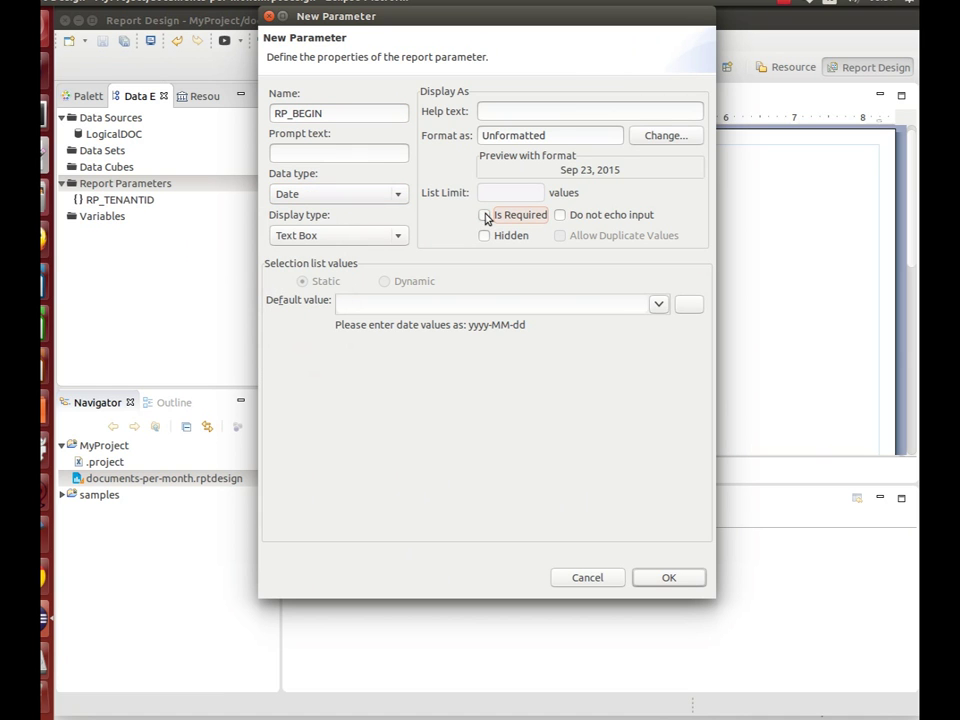
pyautogui.click(589, 305)
pyautogui.write('1980-')
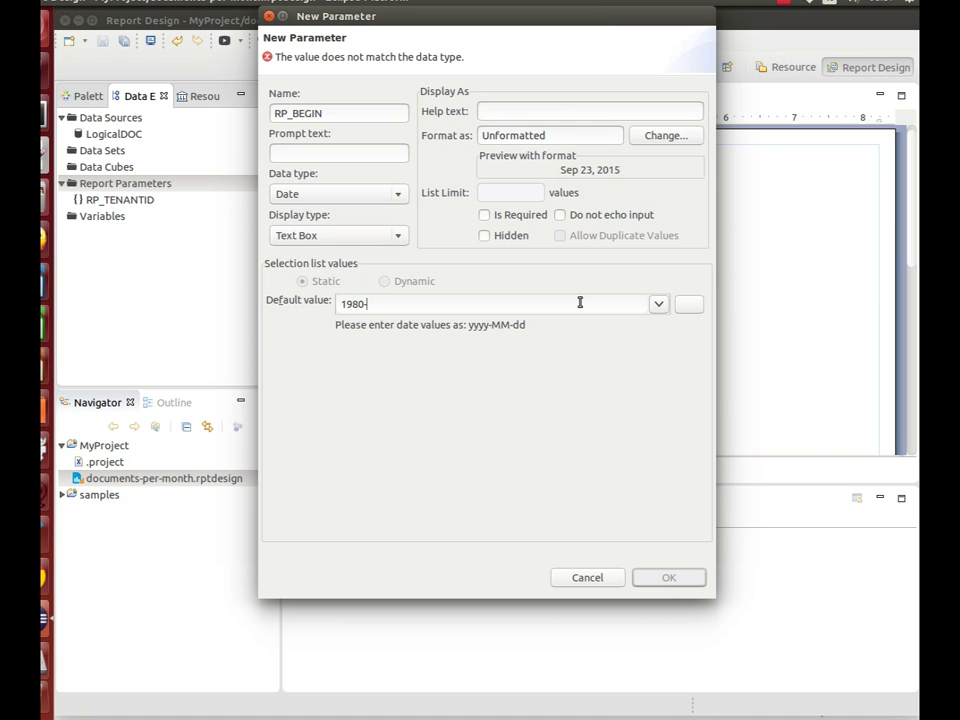
pyautogui.write('01-01')
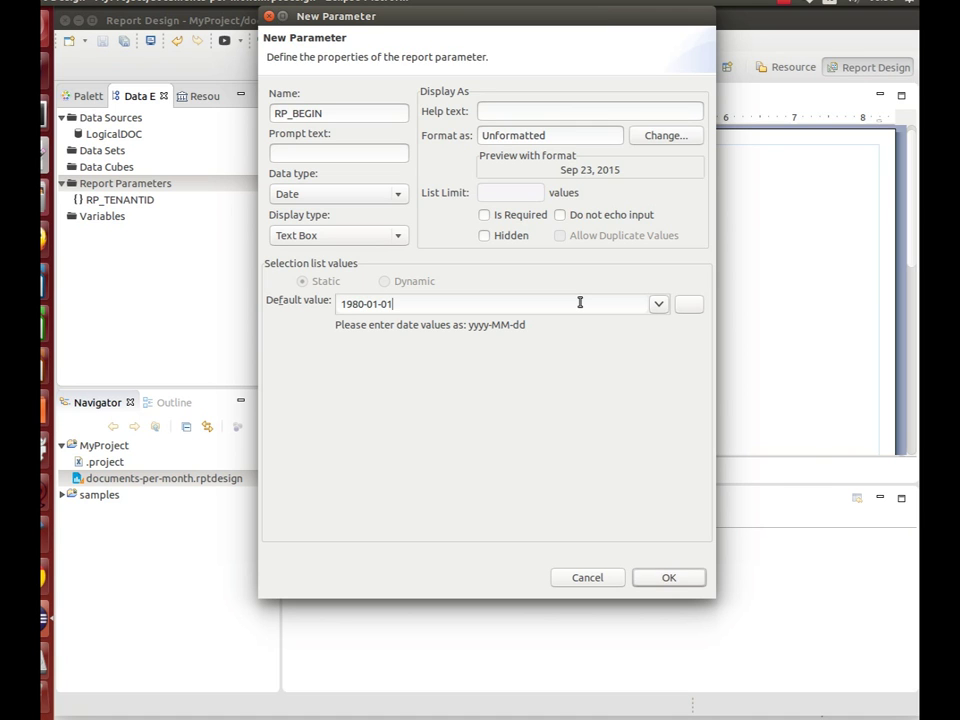
pyautogui.click(666, 582)
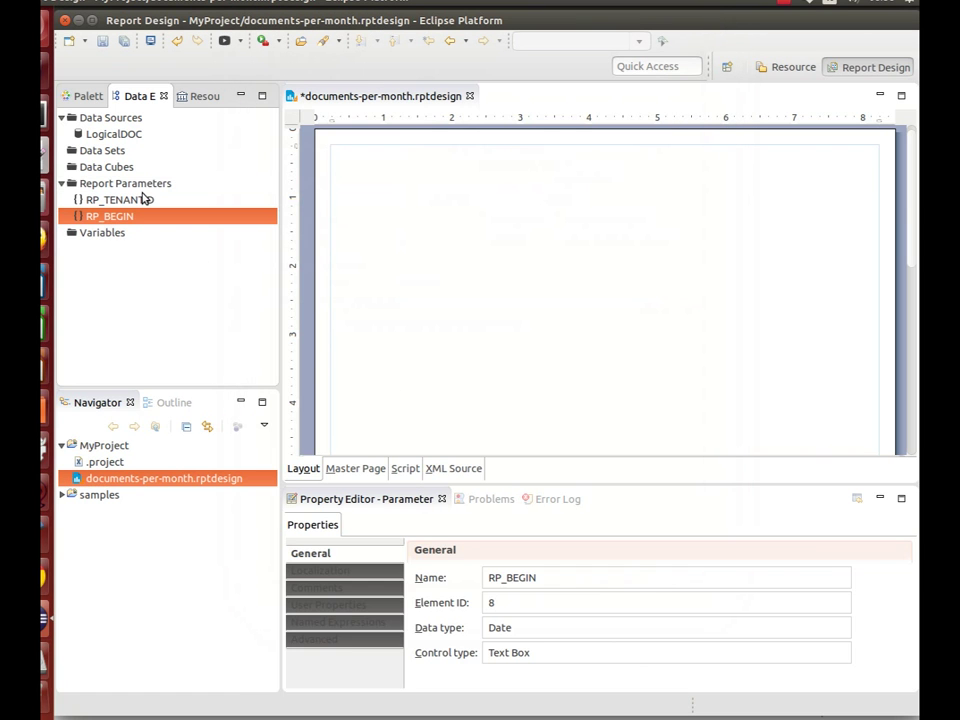
# Step: Create a report parameter named RP_END with data type Date and not required
pyautogui.click(140, 187)
pyautogui.rightClick(140, 187)
pyautogui.click(176, 191)
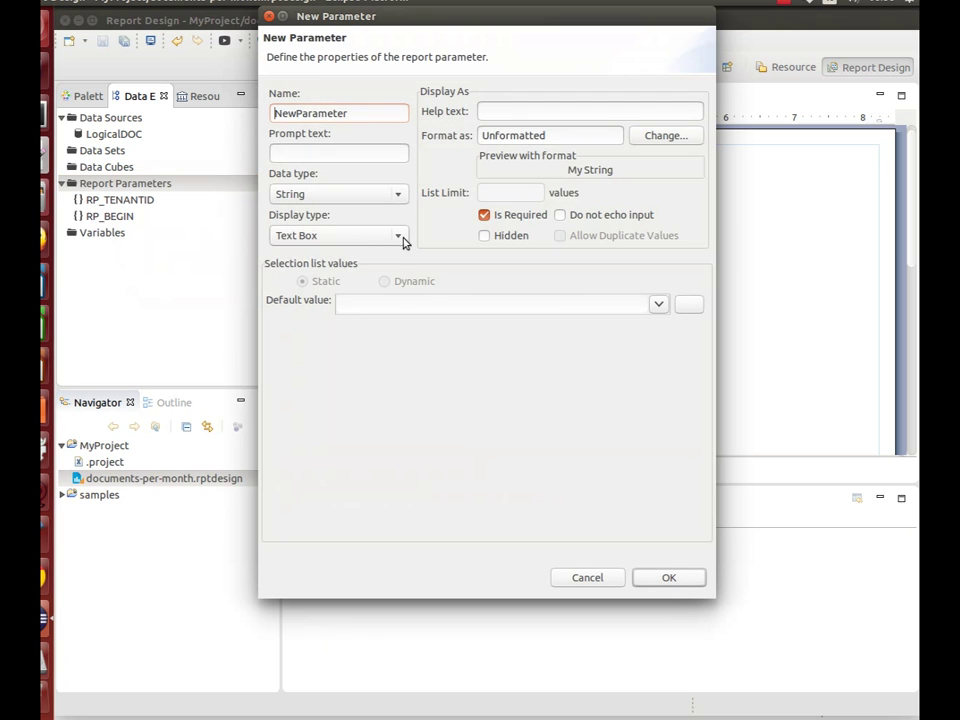
pyautogui.doubleClick(358, 114)
pyautogui.write('RP_END')
pyautogui.click(333, 196)
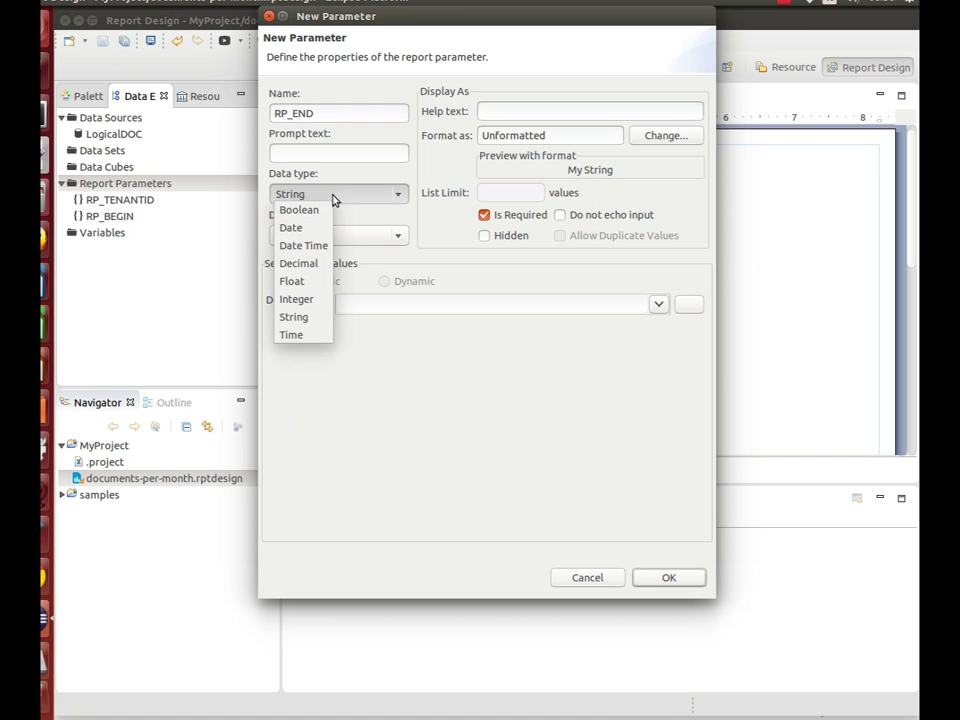
pyautogui.click(314, 228)
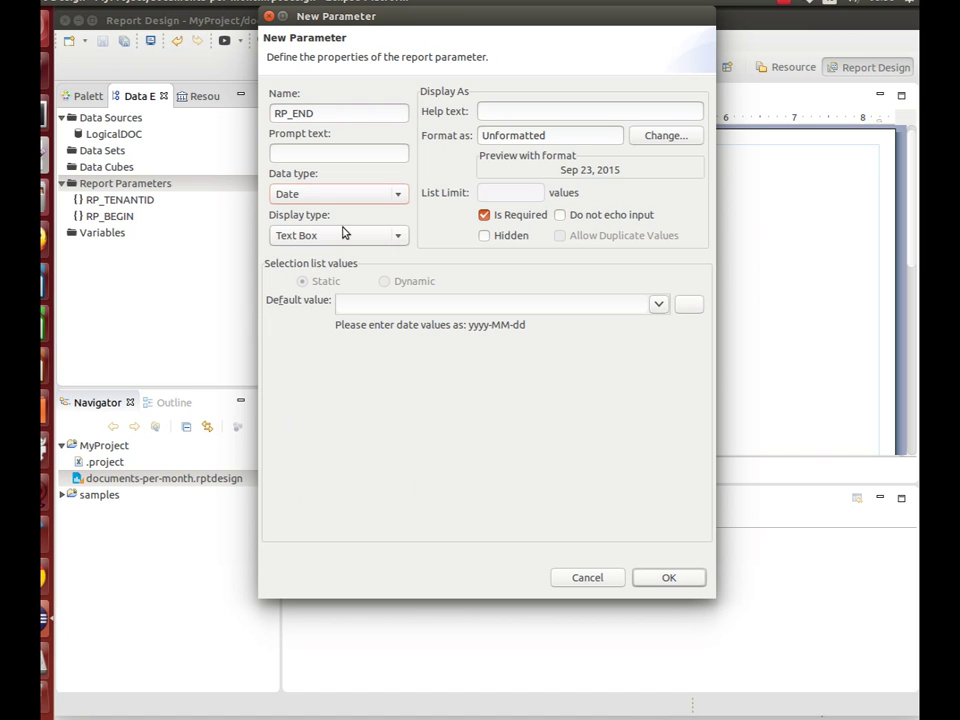
pyautogui.click(484, 216)
pyautogui.click(448, 304)
pyautogui.click(682, 581)
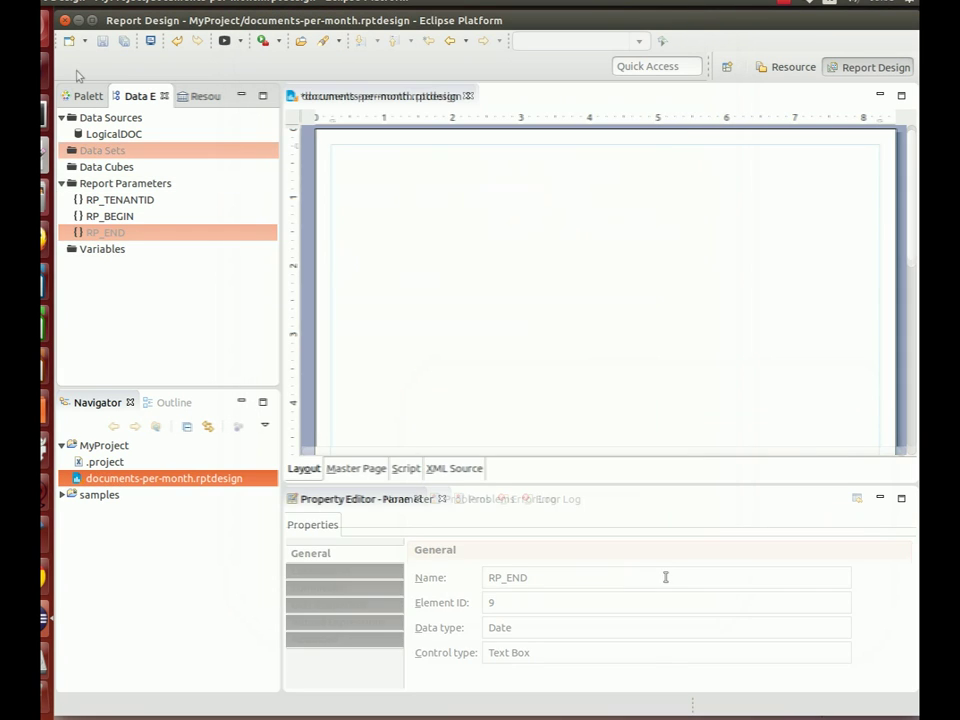
# Step: Start a new SQL Select Query data set named Histories on the LogicalDOC data source and proceed to its query definition
pyautogui.rightClick(111, 150)
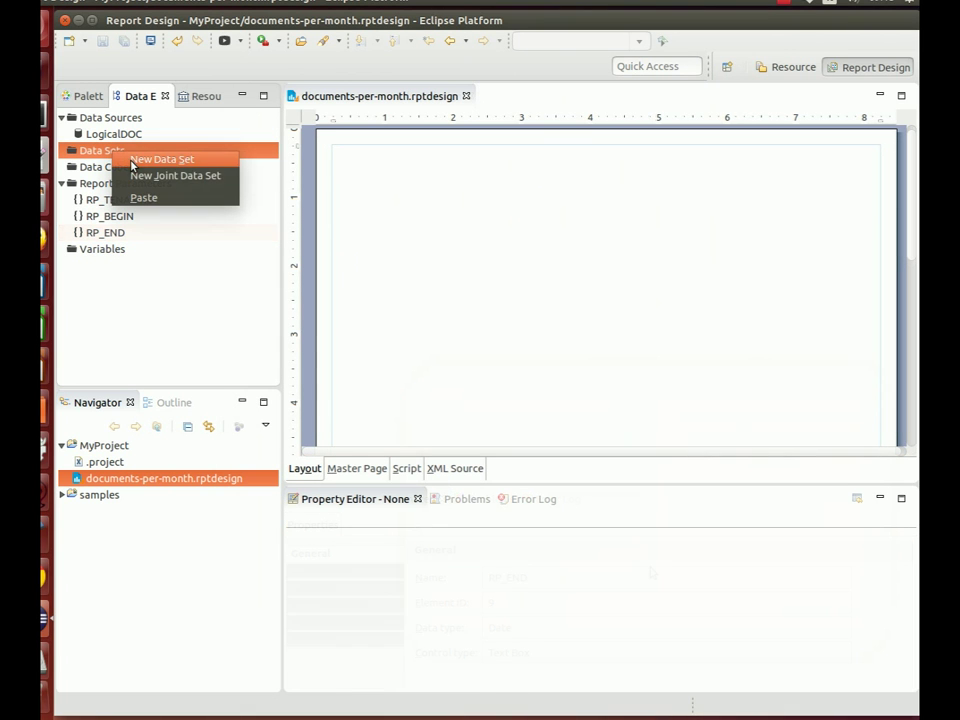
pyautogui.click(140, 159)
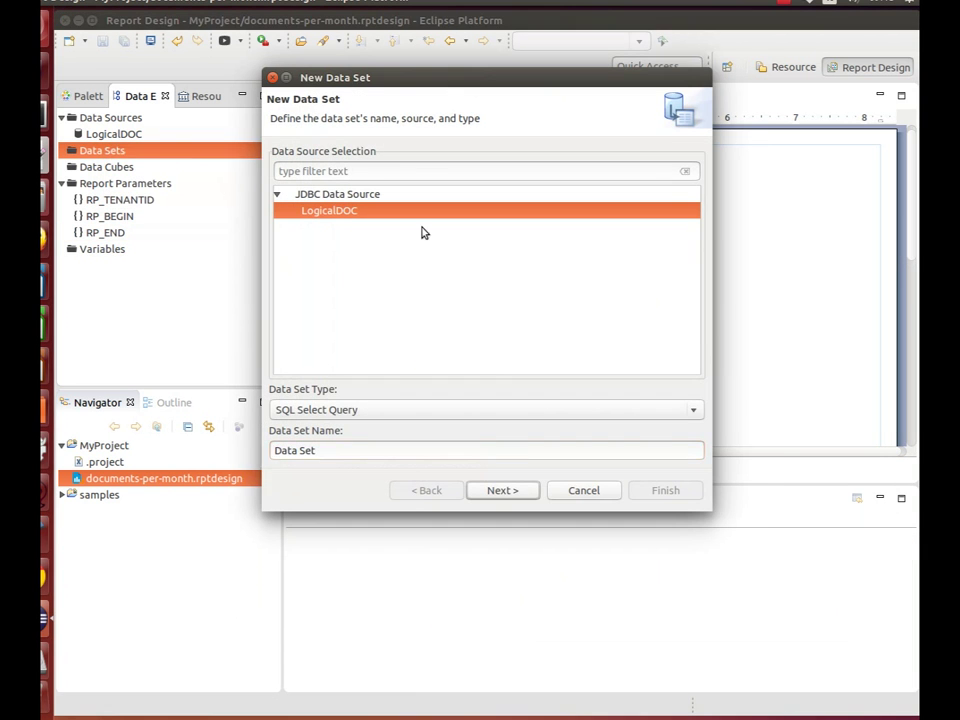
pyautogui.moveTo(315, 451); pyautogui.dragTo(143, 454)
pyautogui.write('Histories')
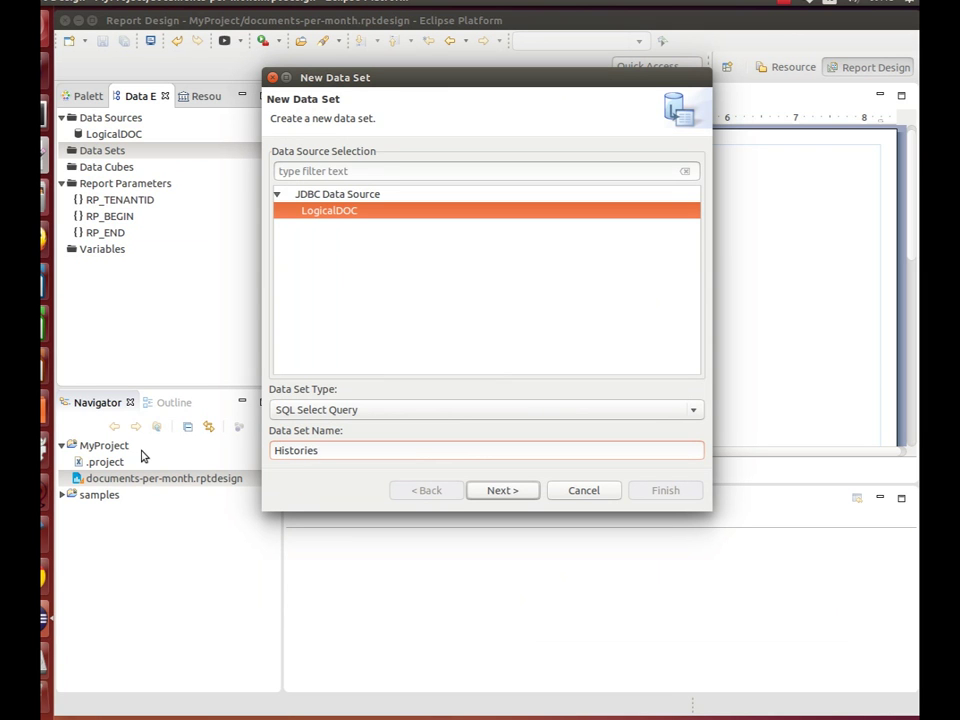
pyautogui.click(512, 494)
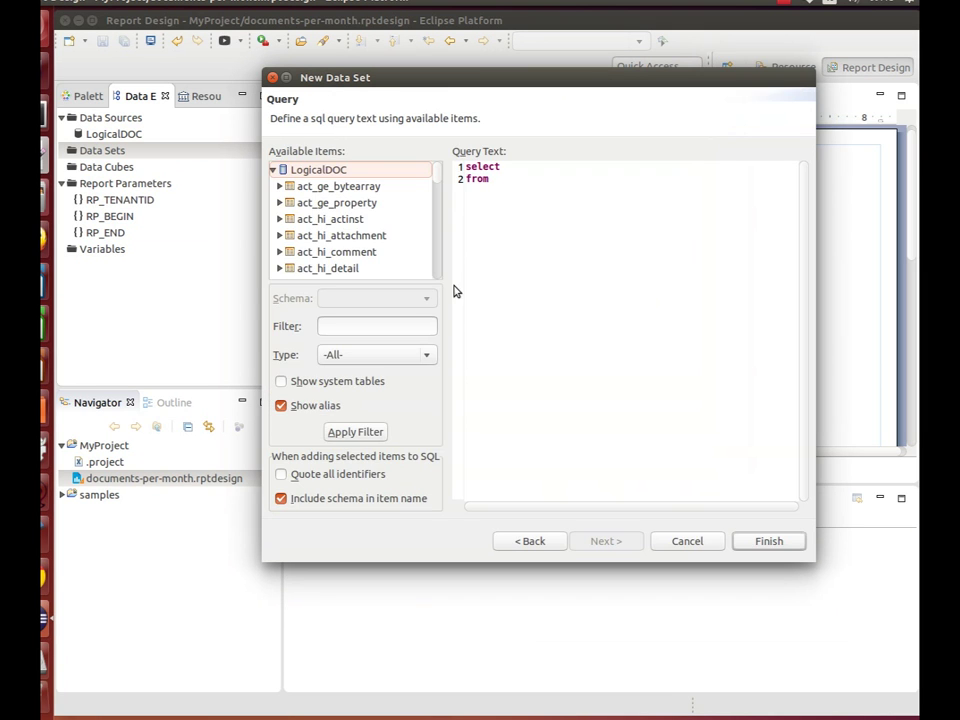
# Step: Write a query counting stored or checked-in ld_history events joined to ld_document, grouped by month and type, with two ld_date and one ld_tenantid placeholders, and create the data set
pyautogui.moveTo(551, 189); pyautogui.dragTo(405, 152)
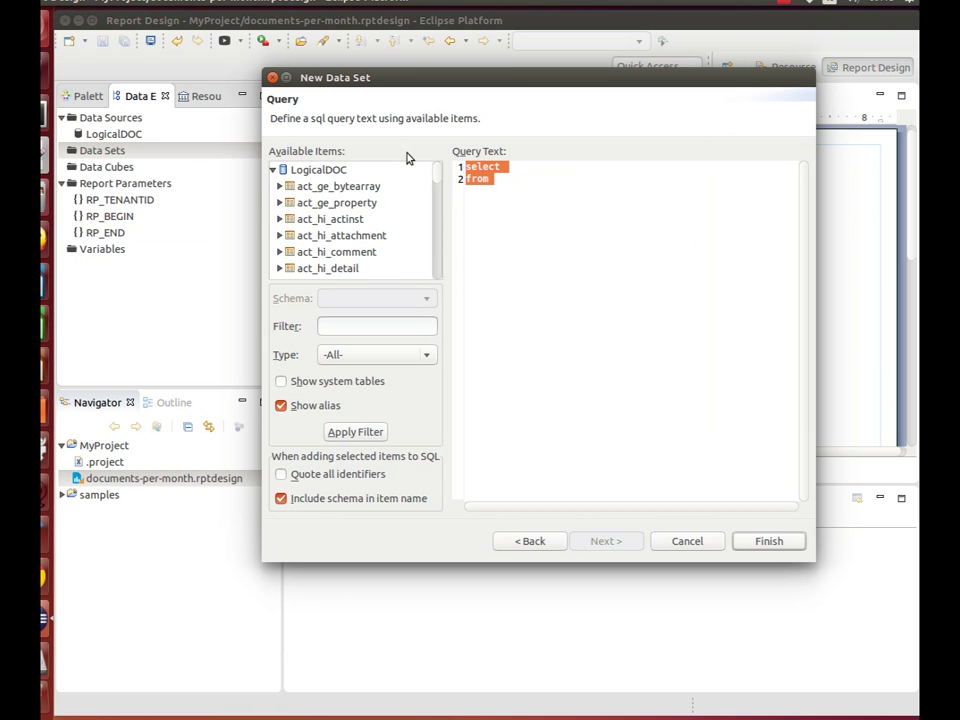
pyautogui.write("select CONCAT(YEAR(H.ld_date), '/',MONTH(H.ld_date) ) as month, D.ld_type as type, count(H.ld_id) as total from ld_history H, ld_document D where H.ld_deleted=0 and H.ld_docid=D.ld_id and (H.ld_event='event.stored' or H.ld_event='event.checkedin') and H.ld_date >= ? and H.ld_date <= ? and H.ld_tenantid = ? GROUP BY month, type order by month desc, type desc, total desc;")
pyautogui.moveTo(263, 560); pyautogui.dragTo(113, 544)
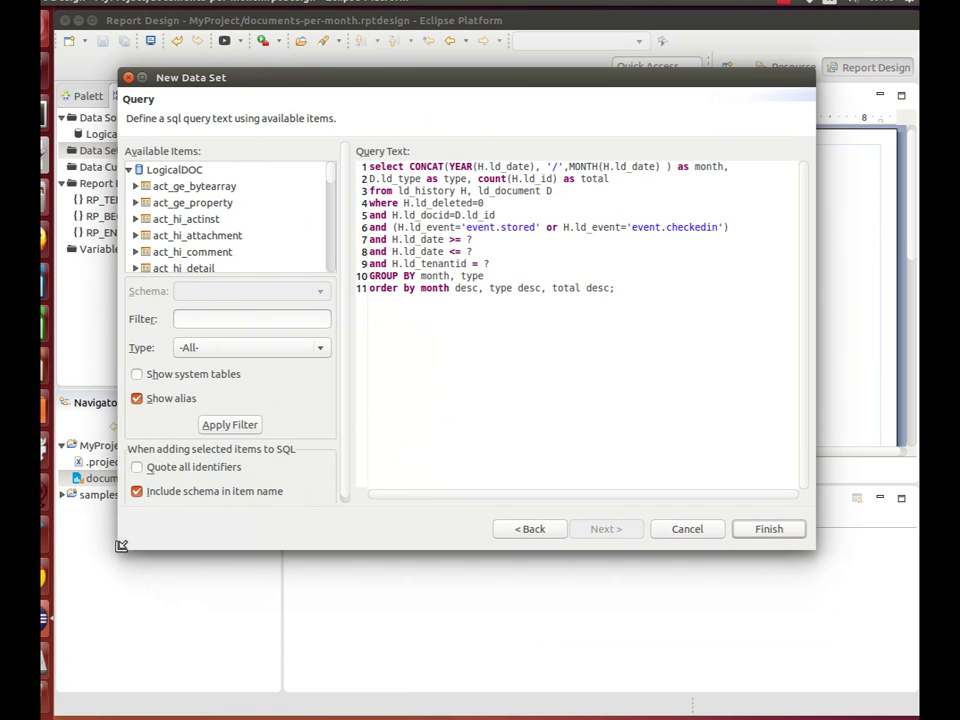
pyautogui.click(766, 535)
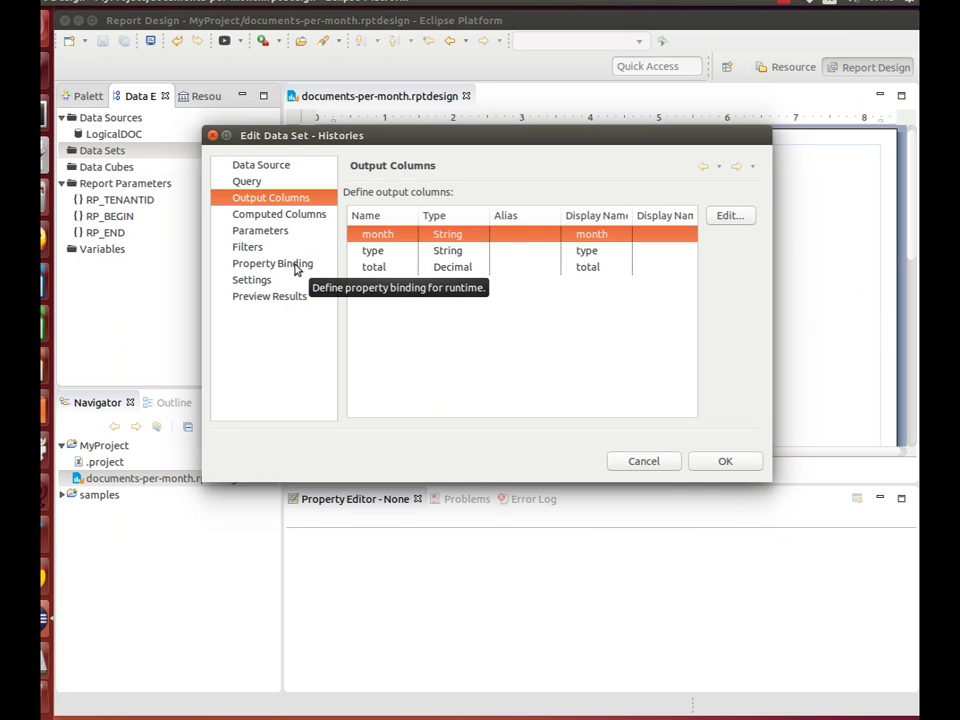
# Step: Rename the Histories data set parameter param_1 as RP_BEGIN and link it to the RP_BEGIN report parameter
pyautogui.click(279, 233)
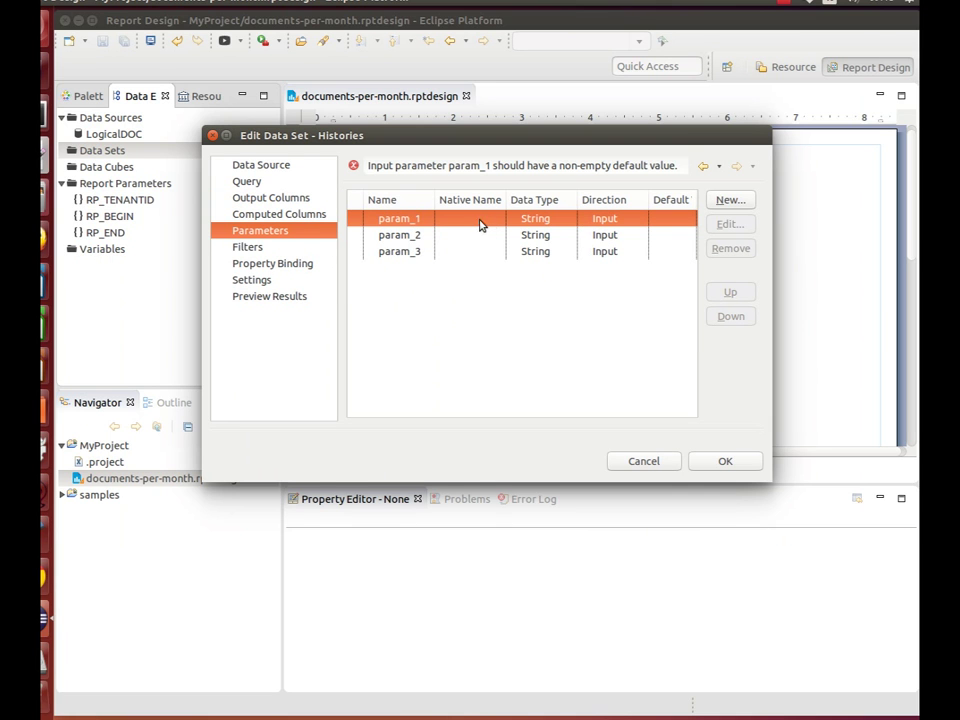
pyautogui.doubleClick(437, 224)
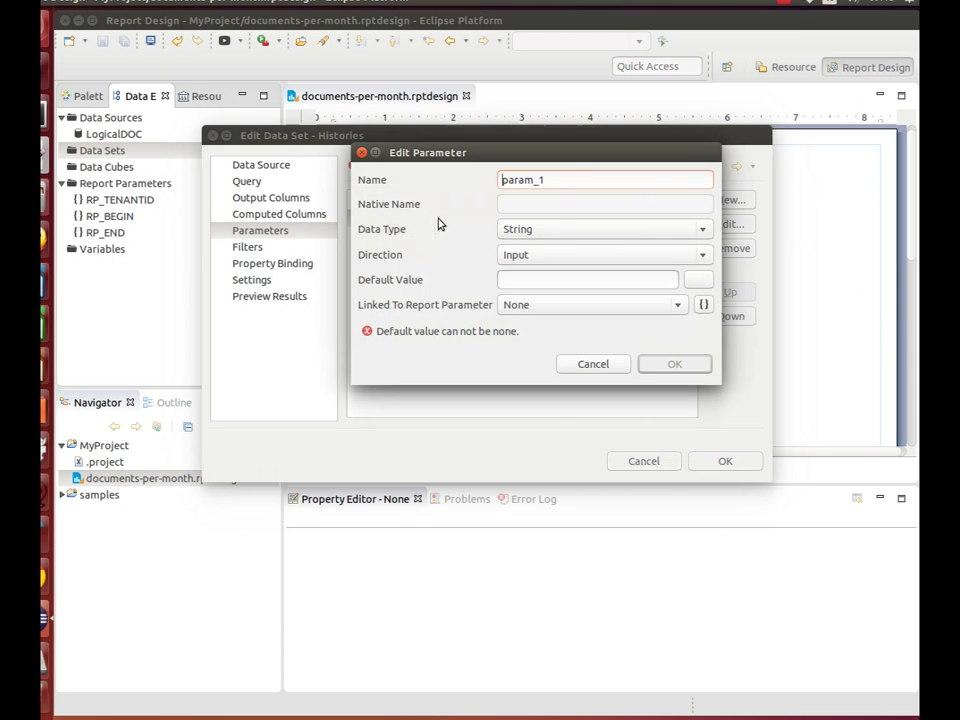
pyautogui.moveTo(561, 178); pyautogui.dragTo(439, 182)
pyautogui.write('RP_BEGIN')
pyautogui.click(558, 308)
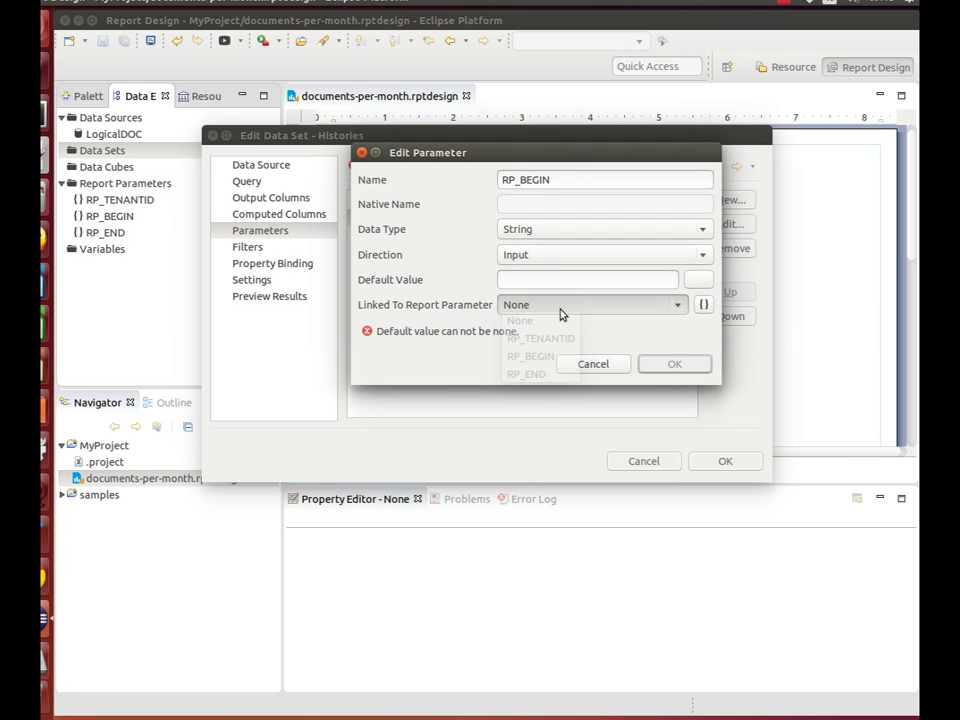
pyautogui.click(538, 356)
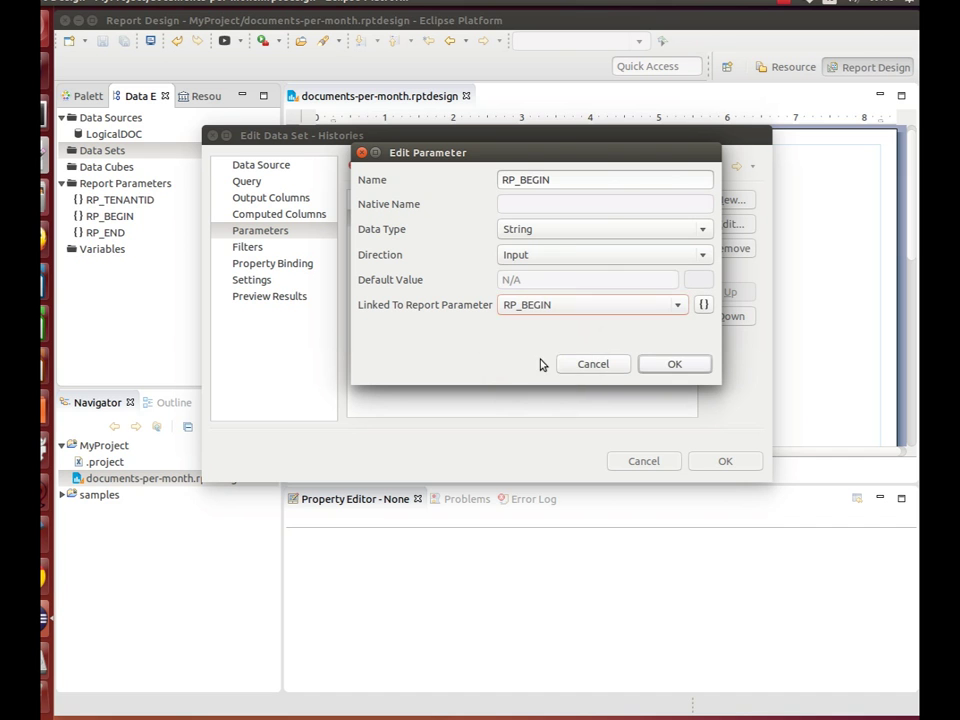
pyautogui.click(674, 365)
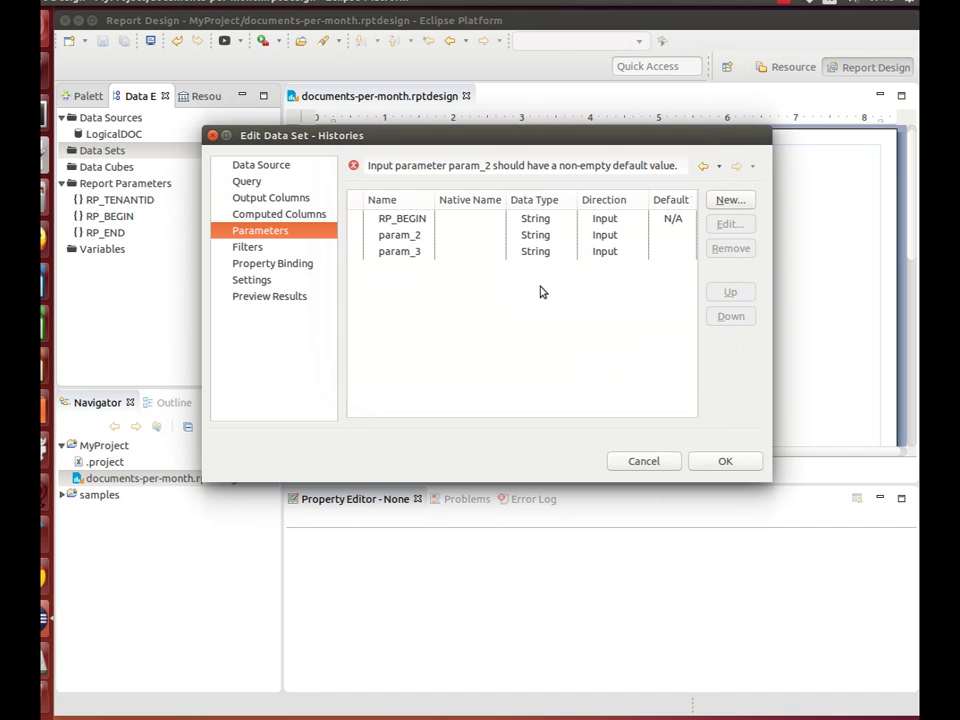
# Step: Rename the data set parameter param_2 as RP_END and link it to the RP_END report parameter
pyautogui.doubleClick(409, 243)
pyautogui.moveTo(552, 180); pyautogui.dragTo(488, 179)
pyautogui.write('RP_END')
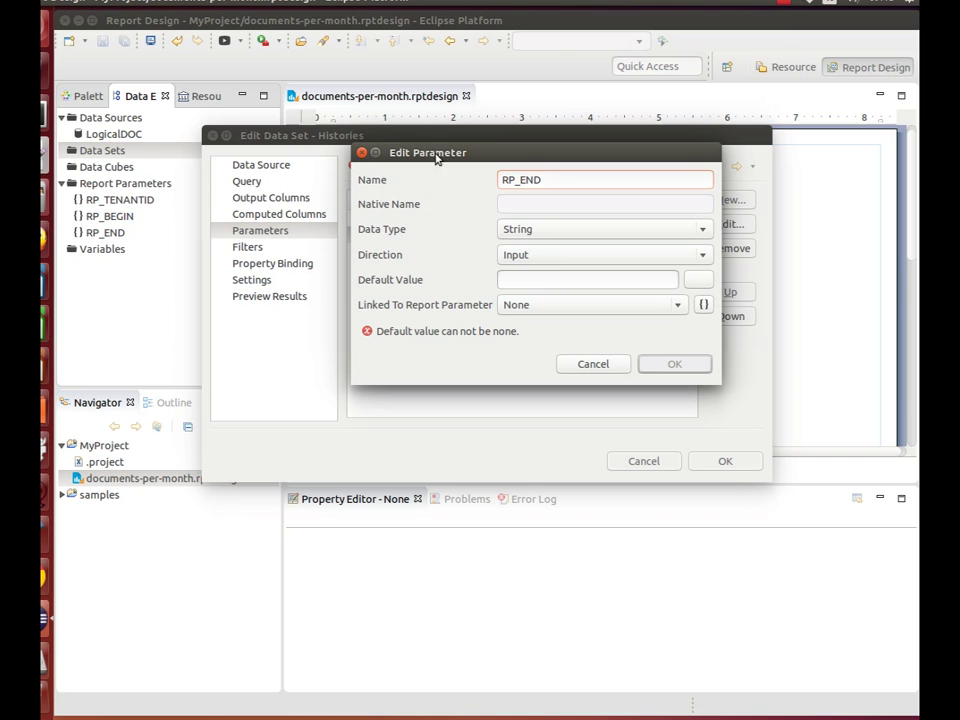
pyautogui.click(545, 308)
pyautogui.click(548, 374)
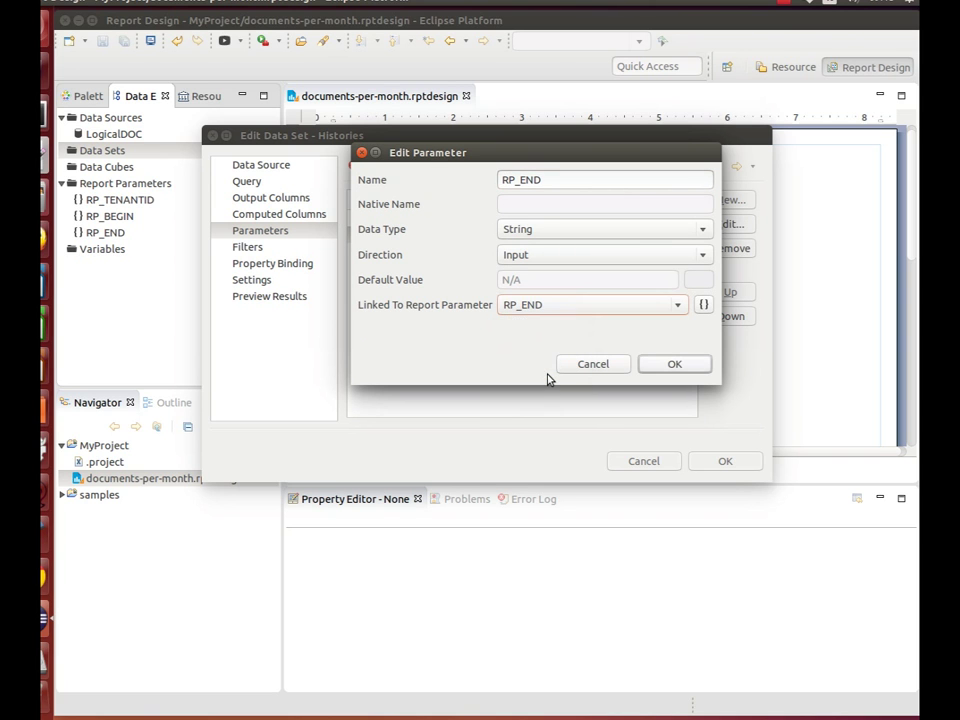
pyautogui.click(675, 365)
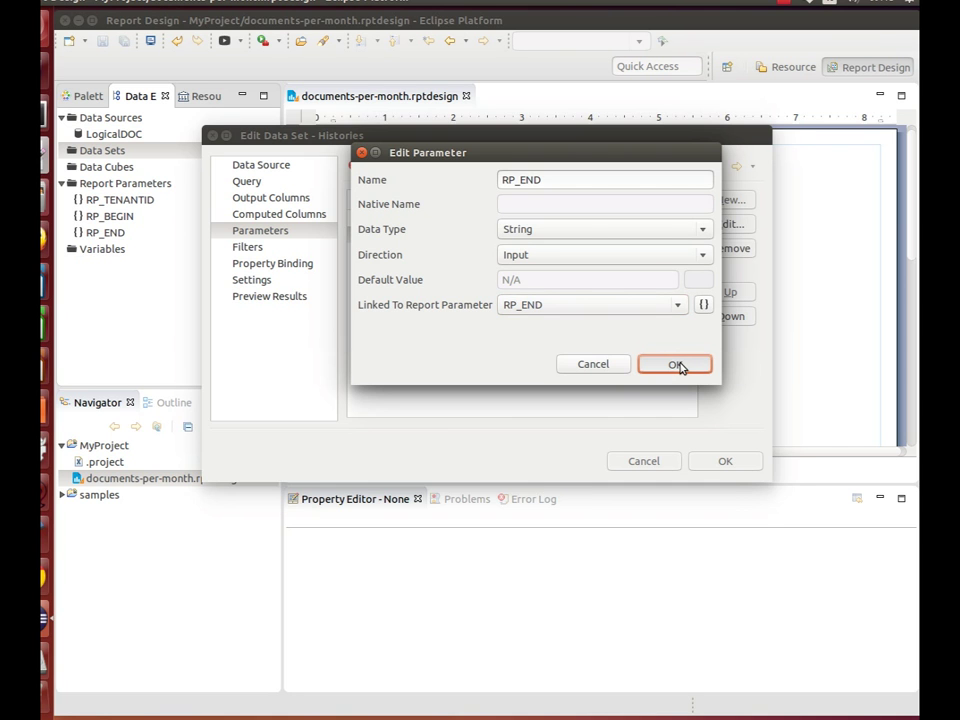
# Step: Rename param_3 as RP_TENANTID, link it to the RP_TENANTID report parameter, and save the Histories data set
pyautogui.doubleClick(400, 253)
pyautogui.doubleClick(589, 184)
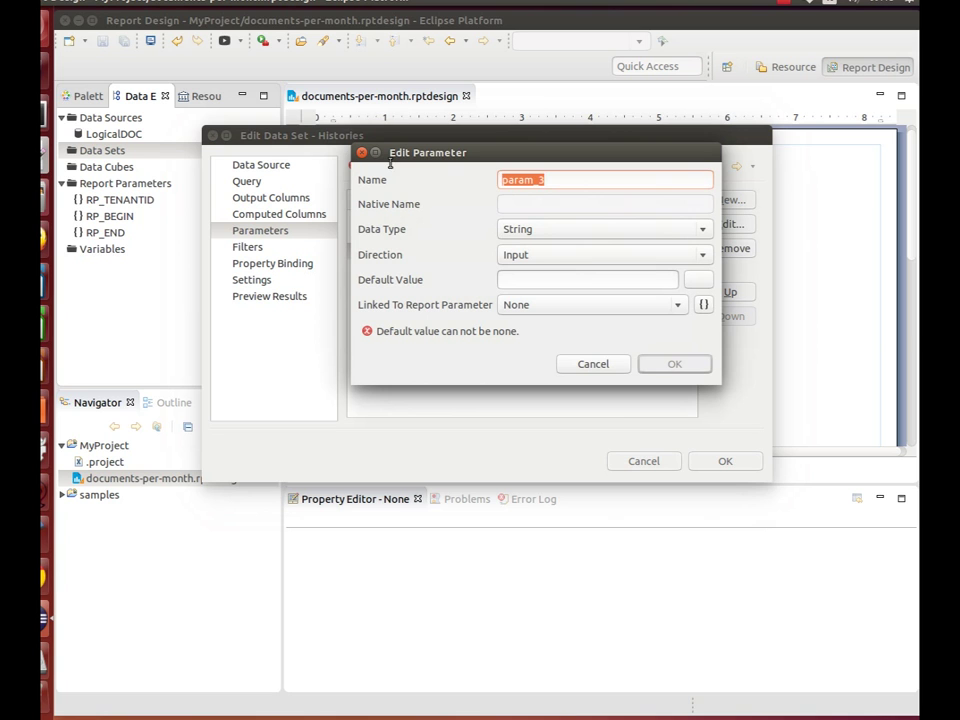
pyautogui.write('RP_TENANTID')
pyautogui.click(602, 306)
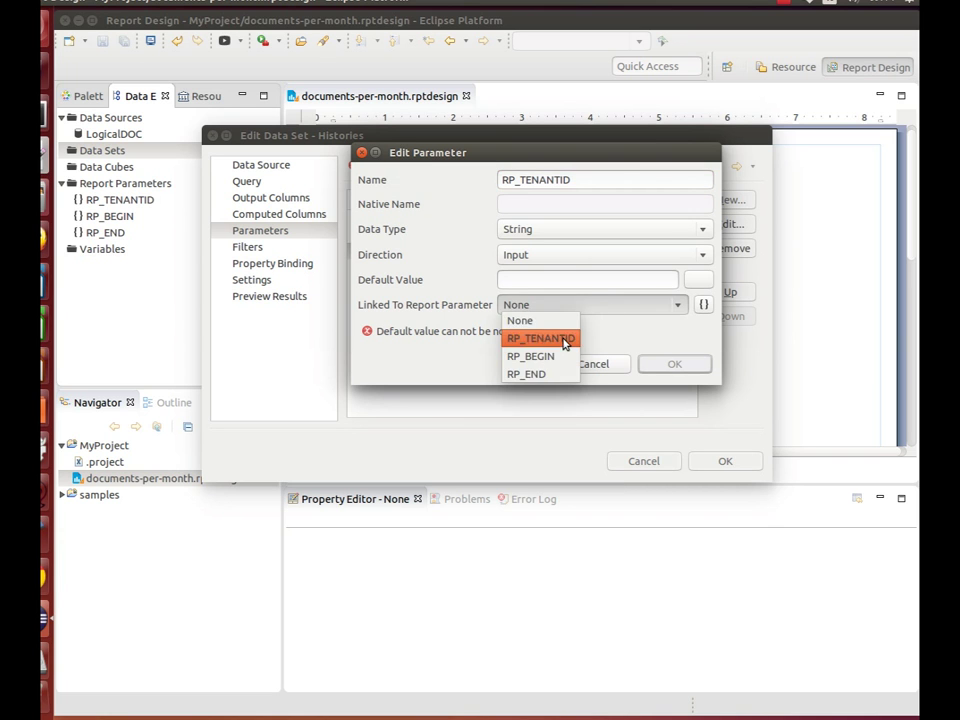
pyautogui.click(568, 336)
pyautogui.click(676, 367)
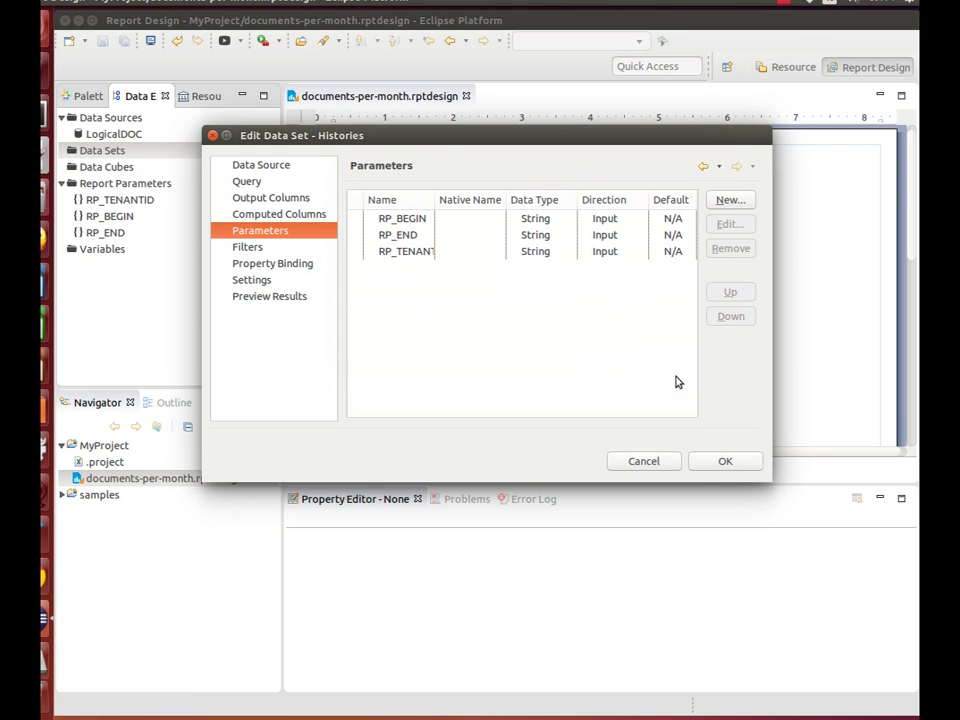
pyautogui.click(702, 466)
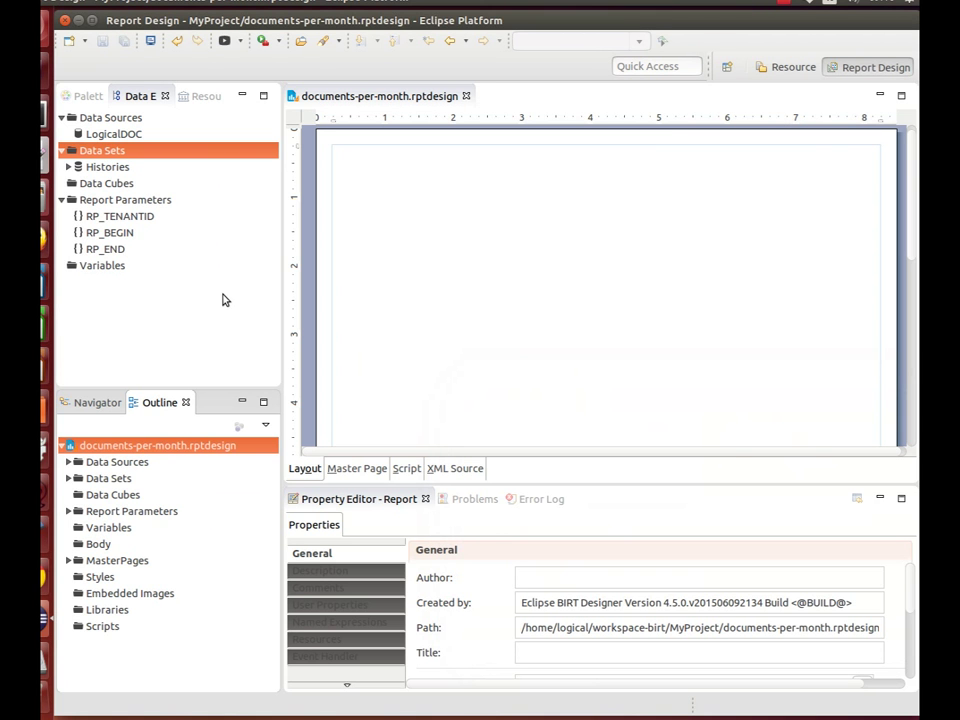
# Step: Insert a label at the start of the report page with the text "Documents editing per month and type"
pyautogui.click(80, 97)
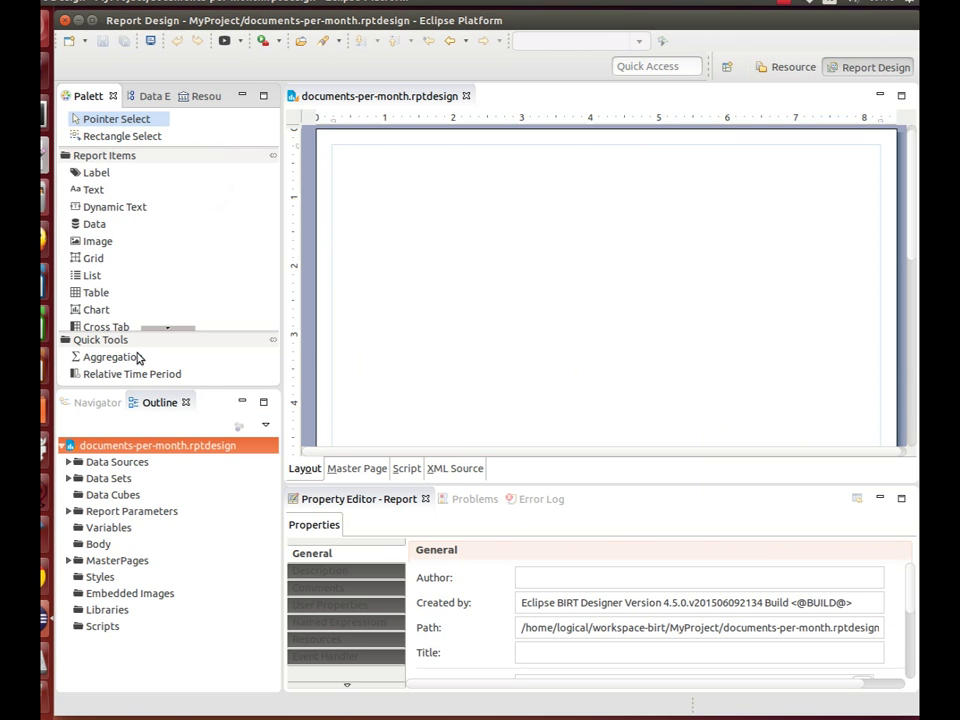
pyautogui.click(97, 176)
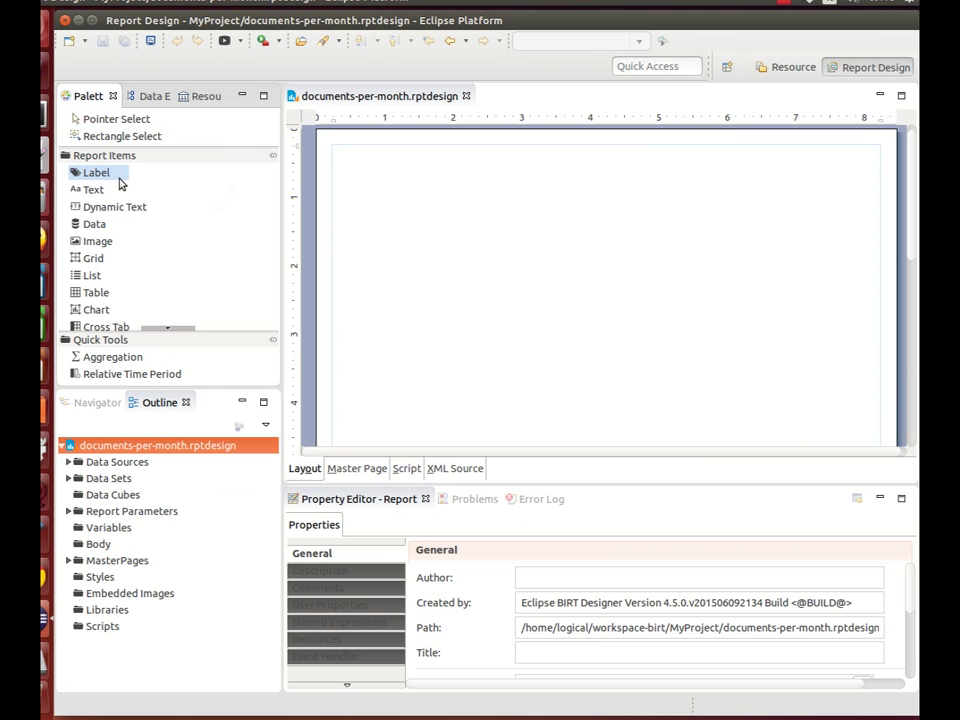
pyautogui.click(352, 162)
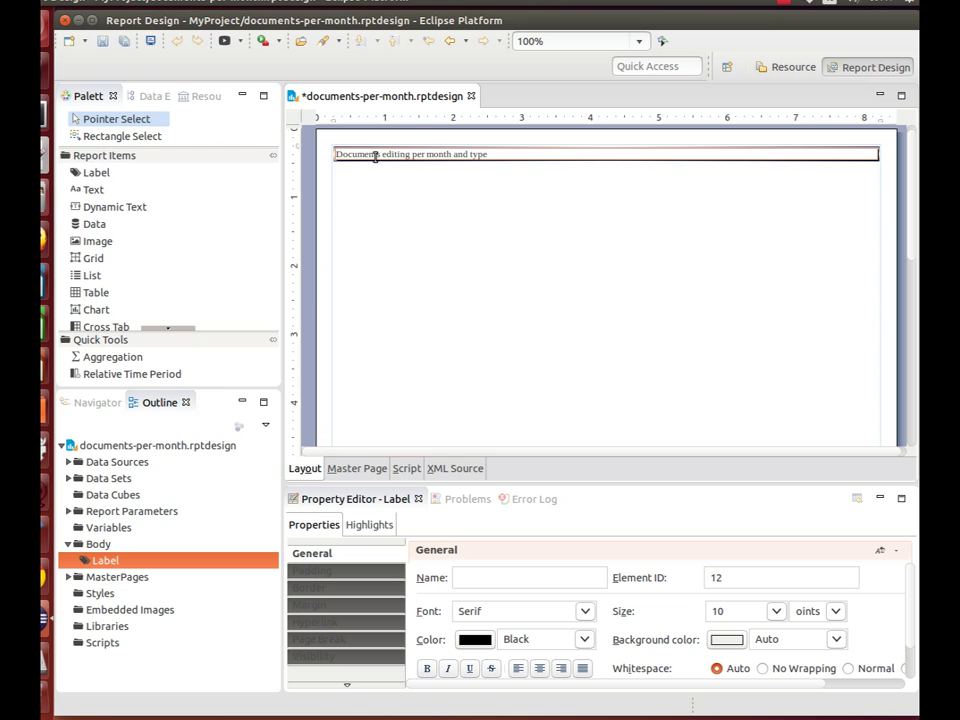
pyautogui.press('Return')
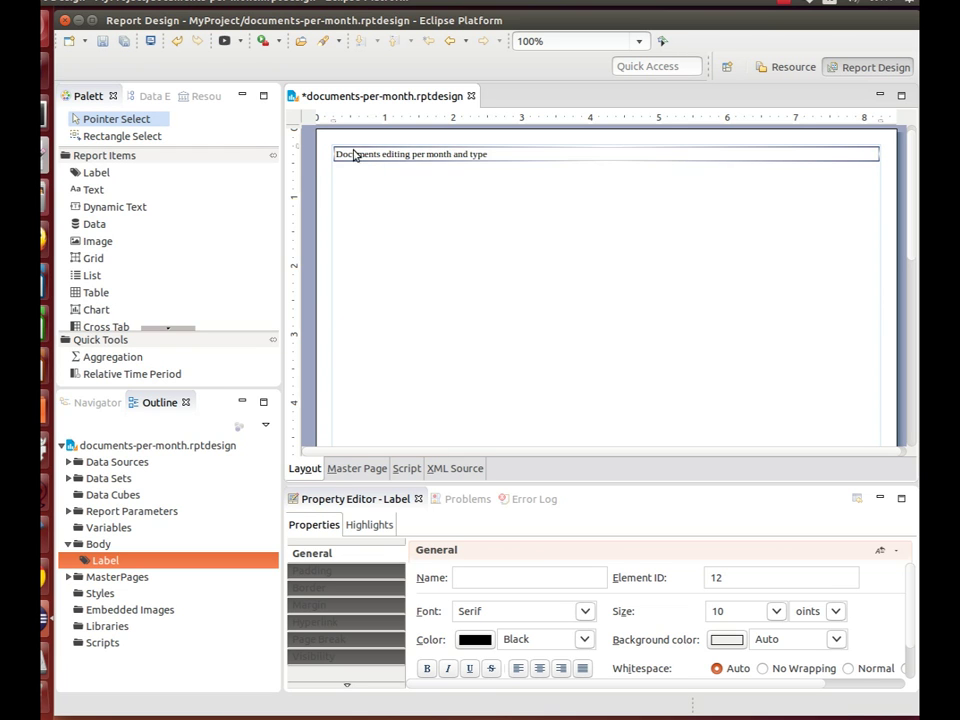
pyautogui.doubleClick(366, 156)
pyautogui.doubleClick(368, 155)
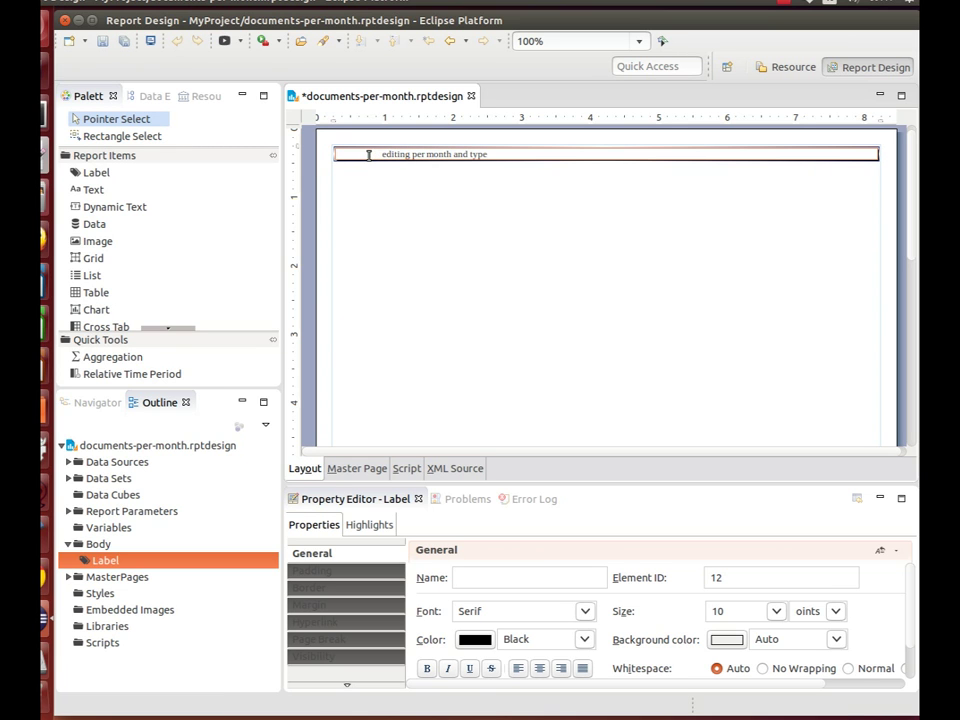
pyautogui.click(540, 152)
# Step: Give the title label a grey #888A85 background and white text
pyautogui.click(737, 643)
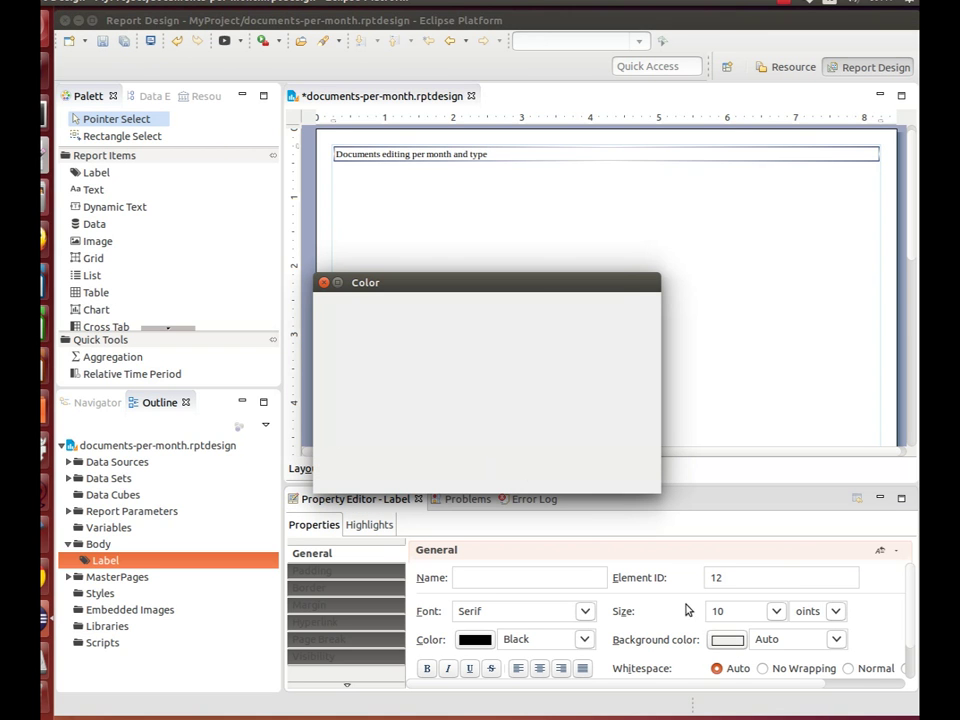
pyautogui.click(598, 314)
pyautogui.click(620, 475)
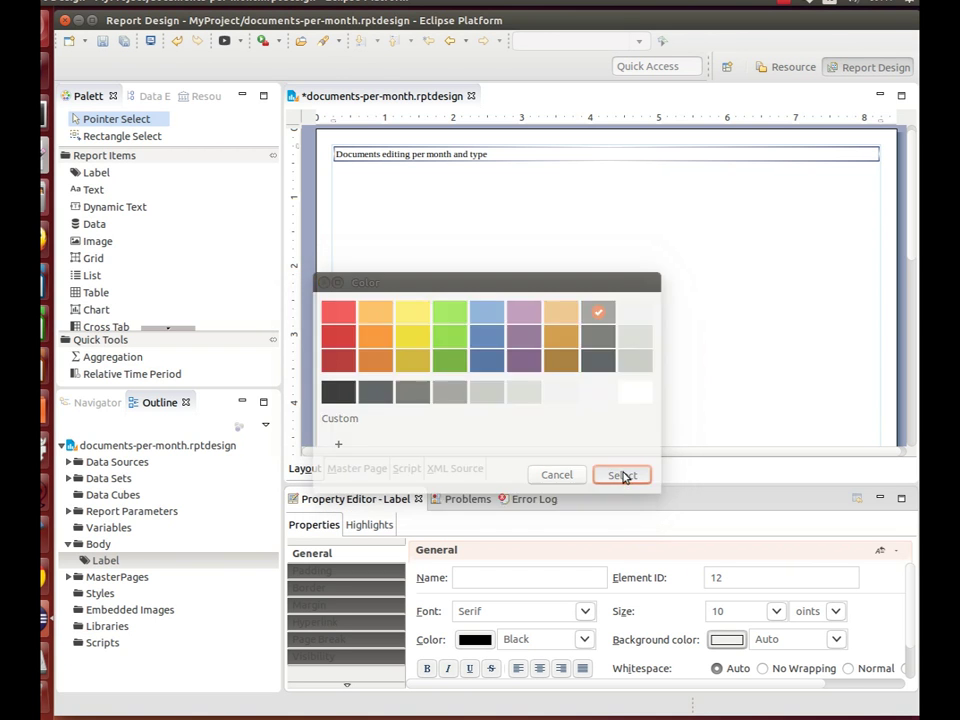
pyautogui.click(475, 639)
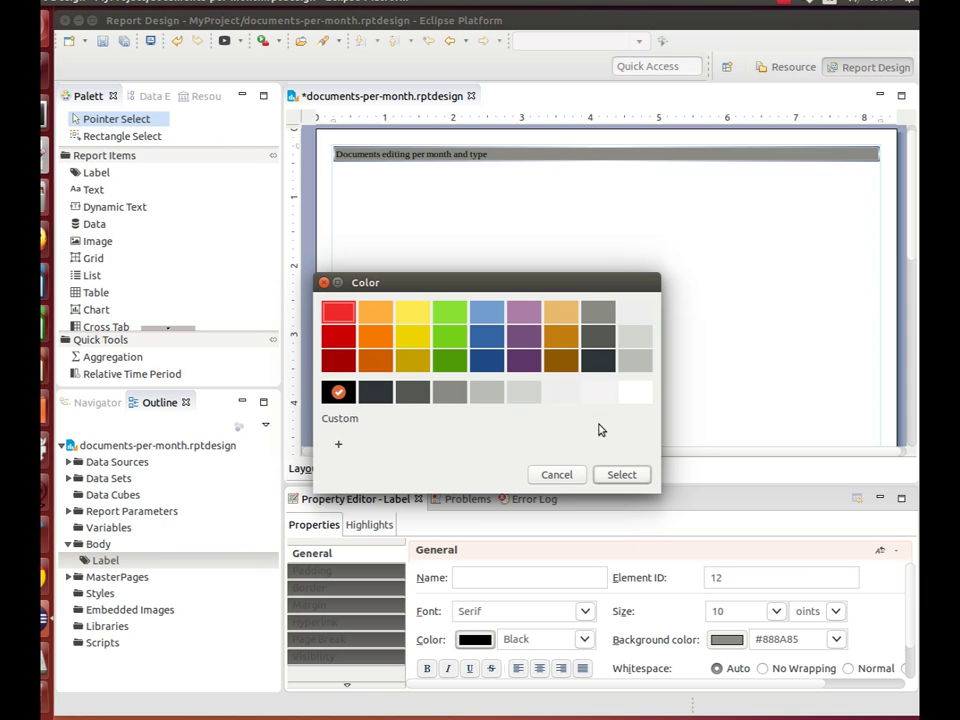
pyautogui.click(634, 391)
pyautogui.click(620, 475)
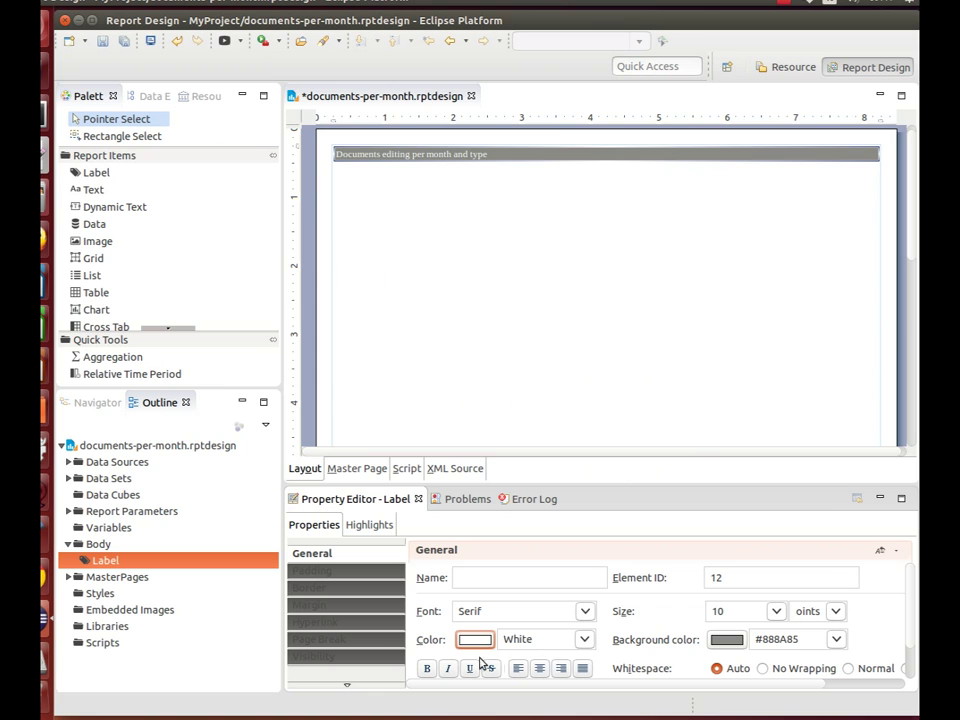
# Step: Make the title label's text bold with a font size of 14 points
pyautogui.click(427, 668)
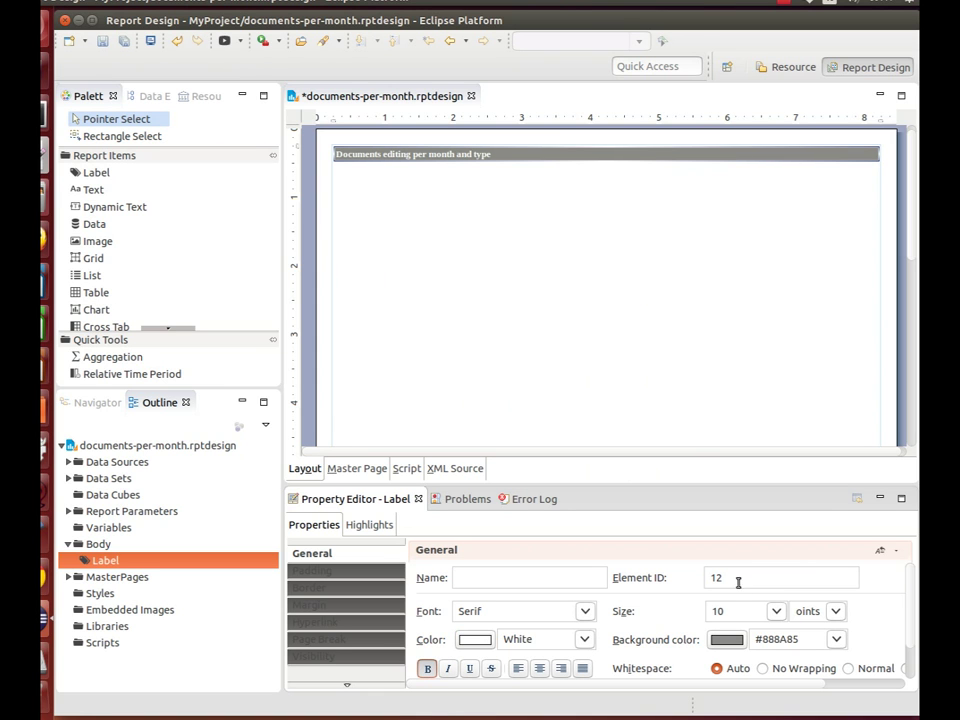
pyautogui.click(776, 612)
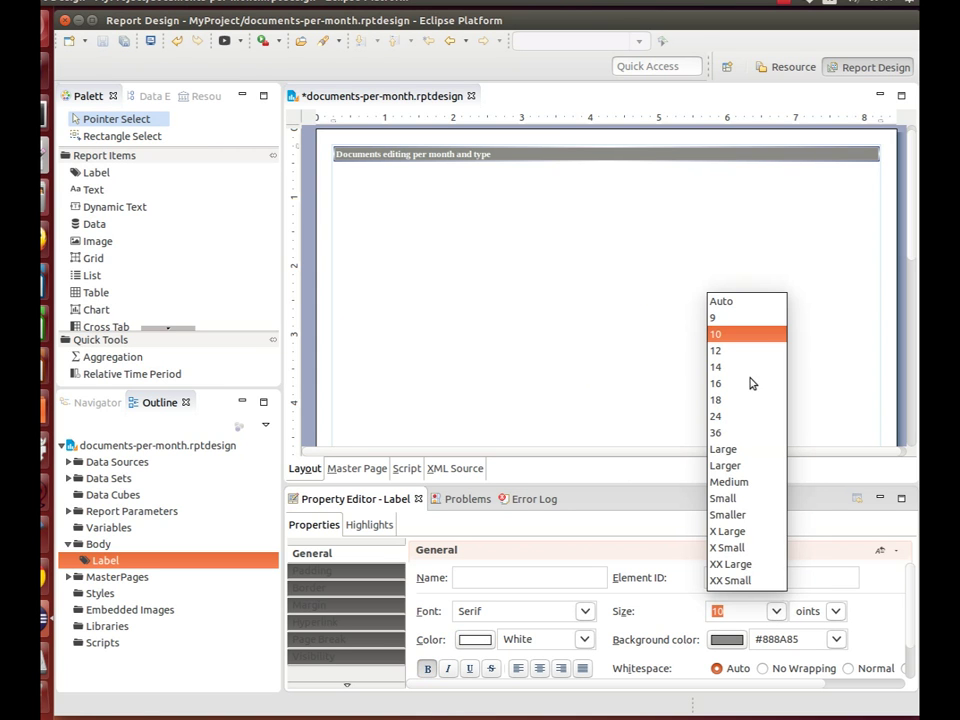
pyautogui.click(717, 369)
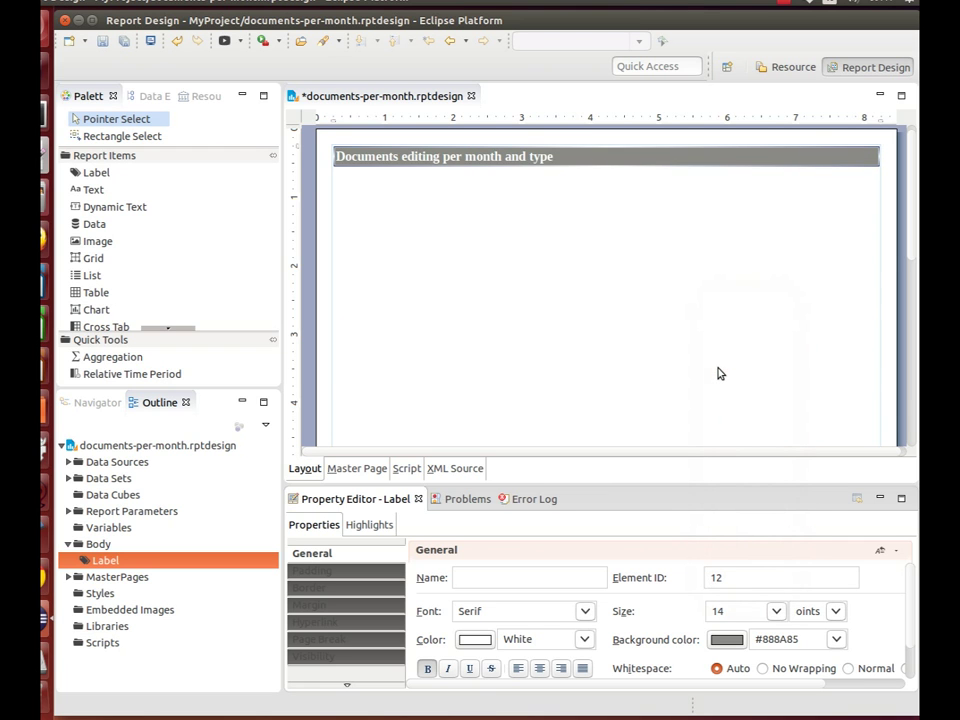
pyautogui.click(394, 214)
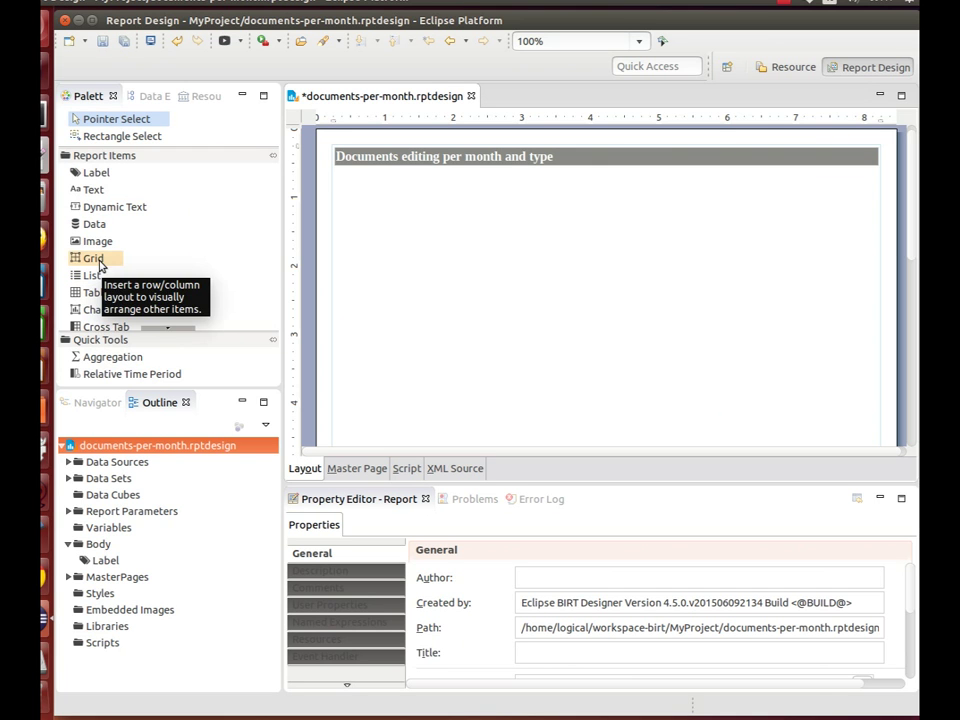
# Step: Insert a bar chart below the title label with dimension 3D and output format PNG
pyautogui.moveTo(95, 316); pyautogui.dragTo(393, 254)
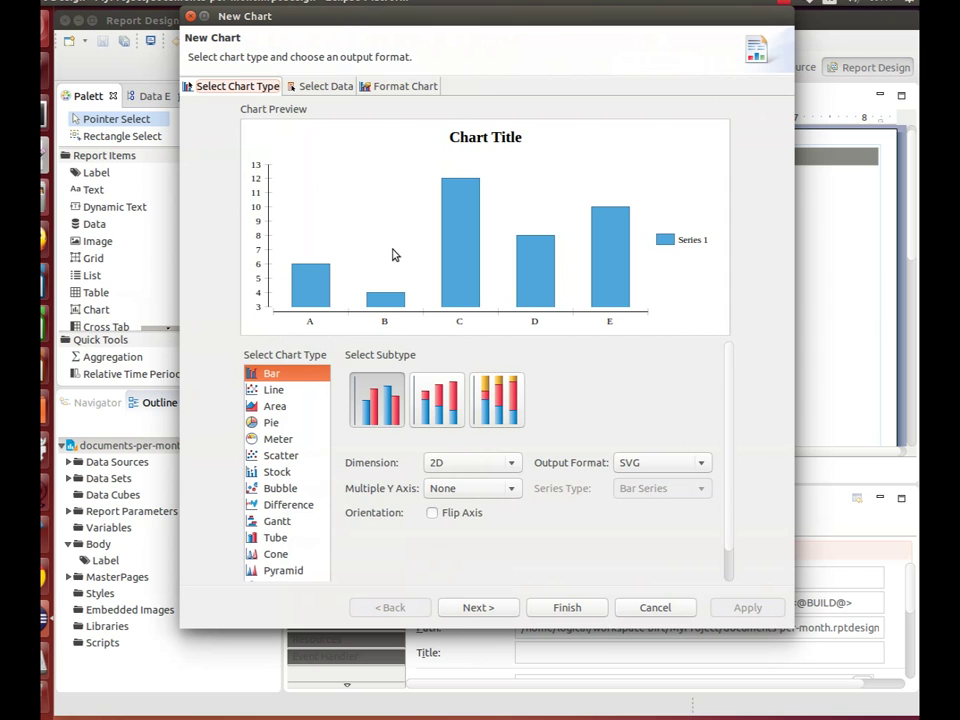
pyautogui.click(474, 464)
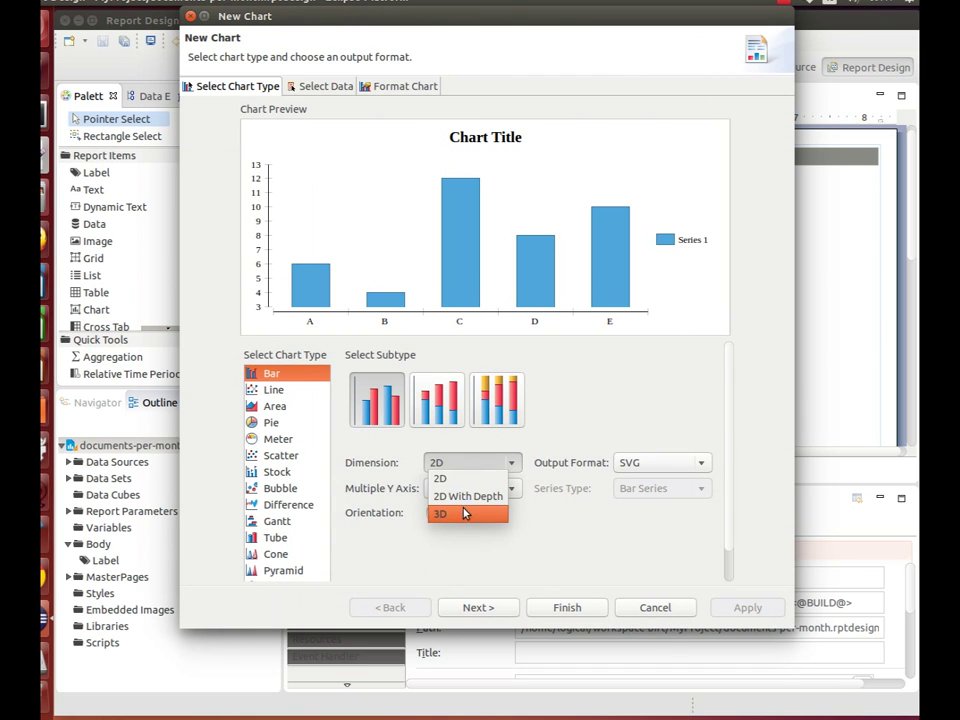
pyautogui.click(465, 514)
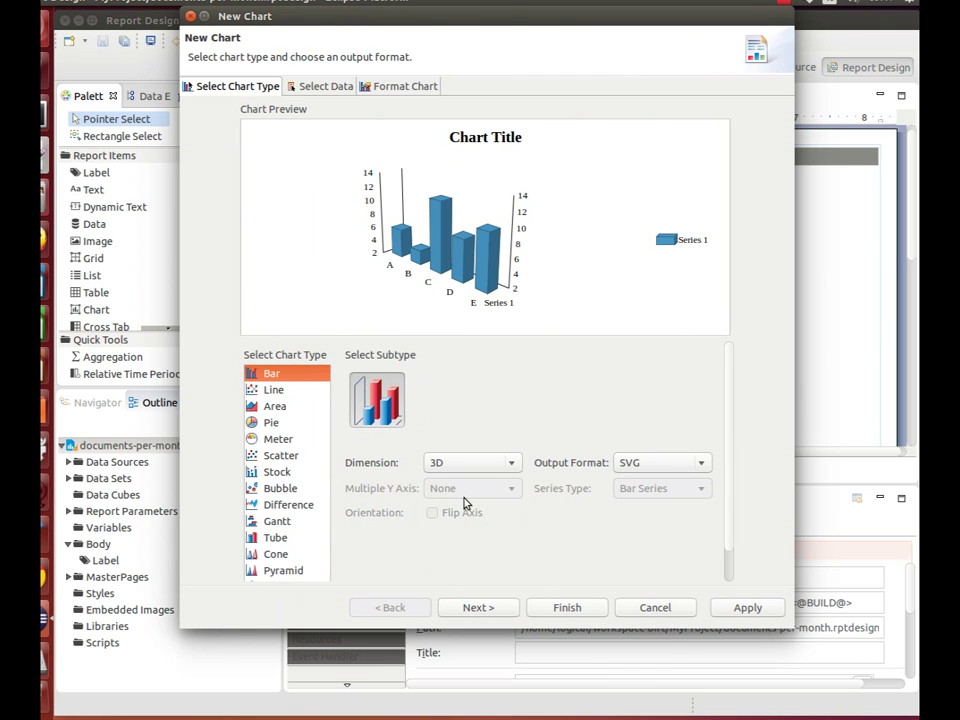
pyautogui.click(636, 462)
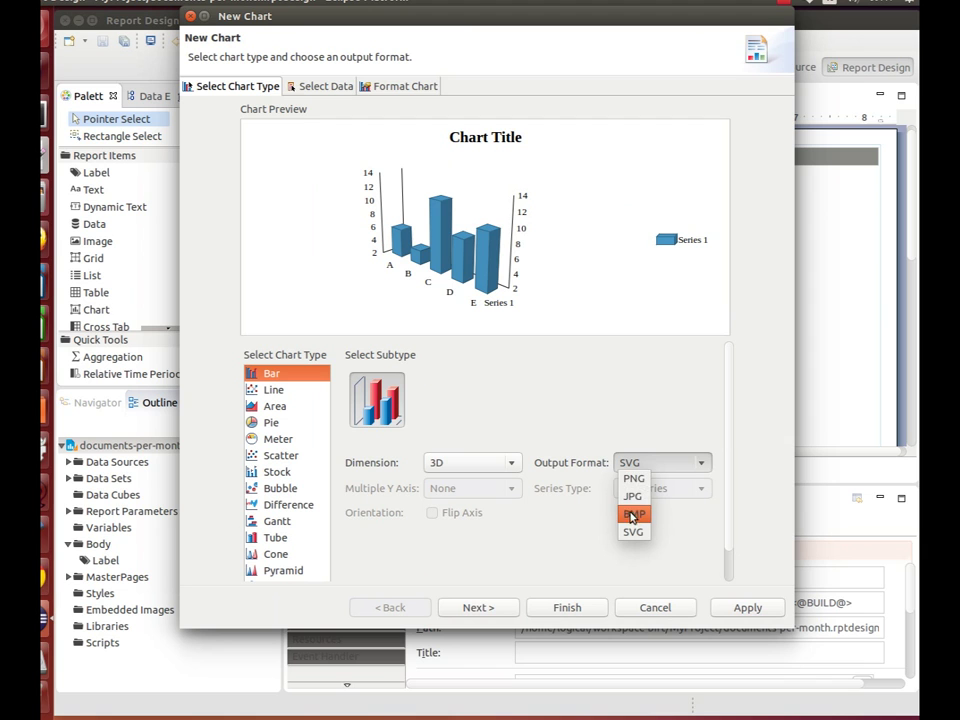
pyautogui.click(635, 479)
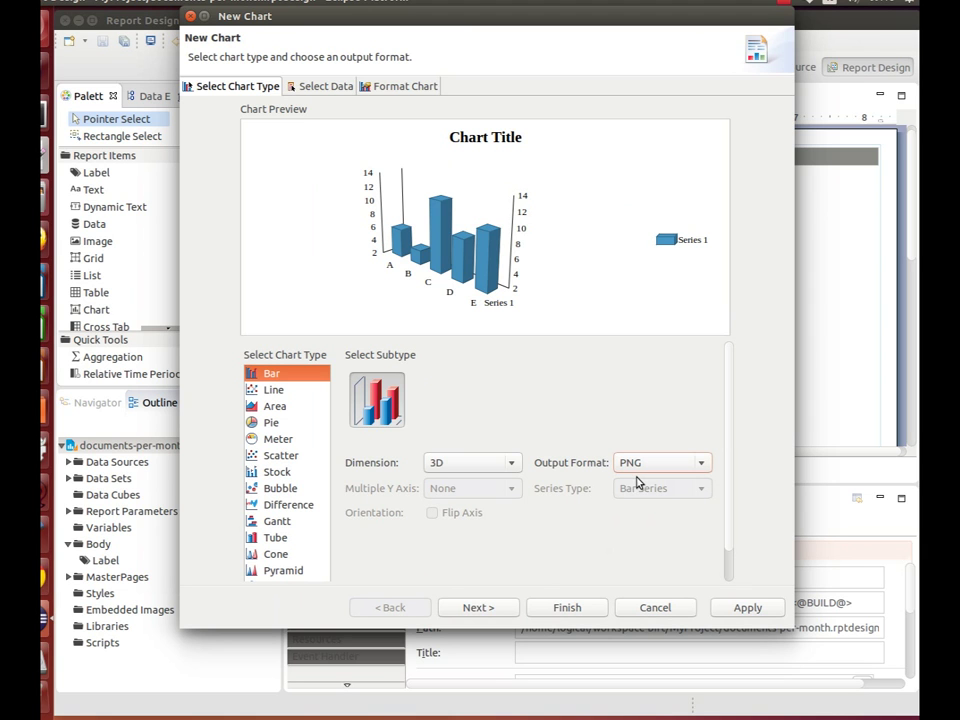
# Step: Bind the chart's value (Y) series to row["total"] from the Histories data set
pyautogui.click(507, 612)
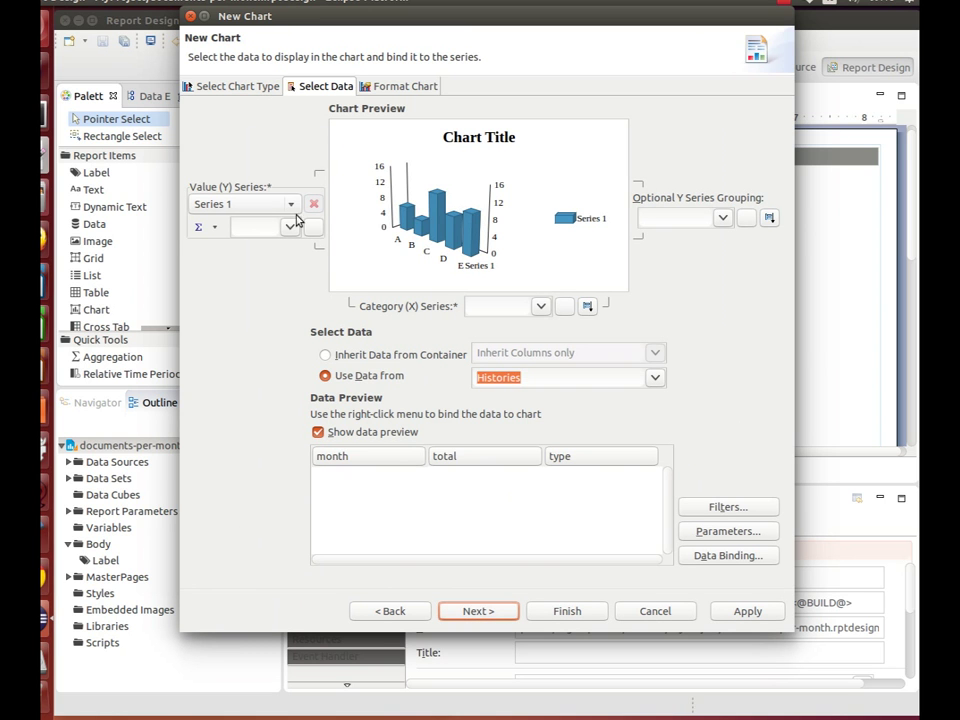
pyautogui.click(291, 226)
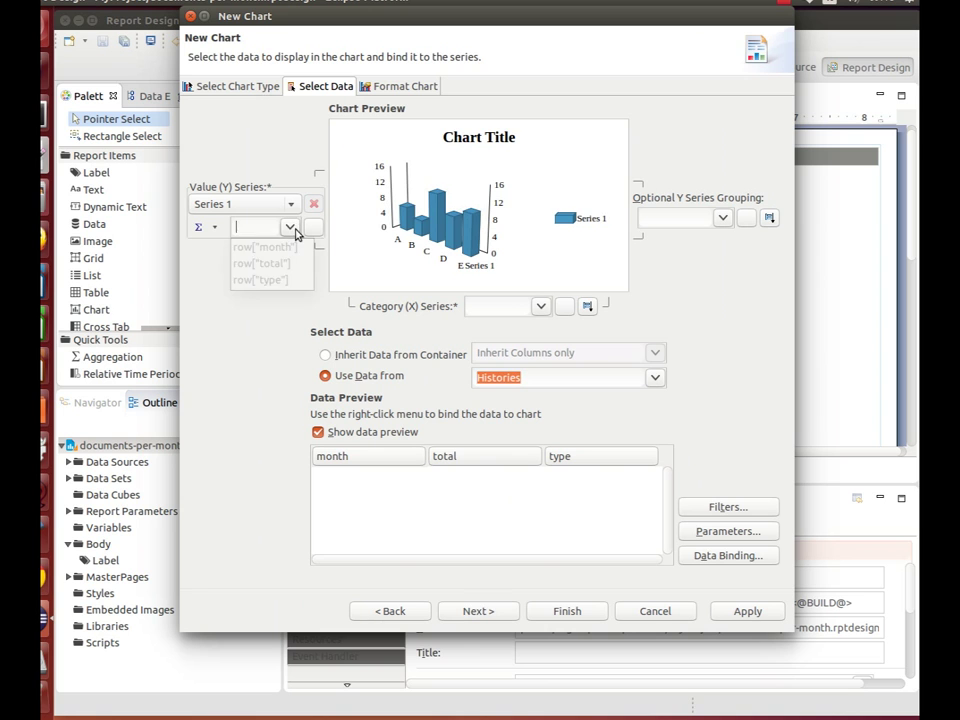
pyautogui.click(274, 264)
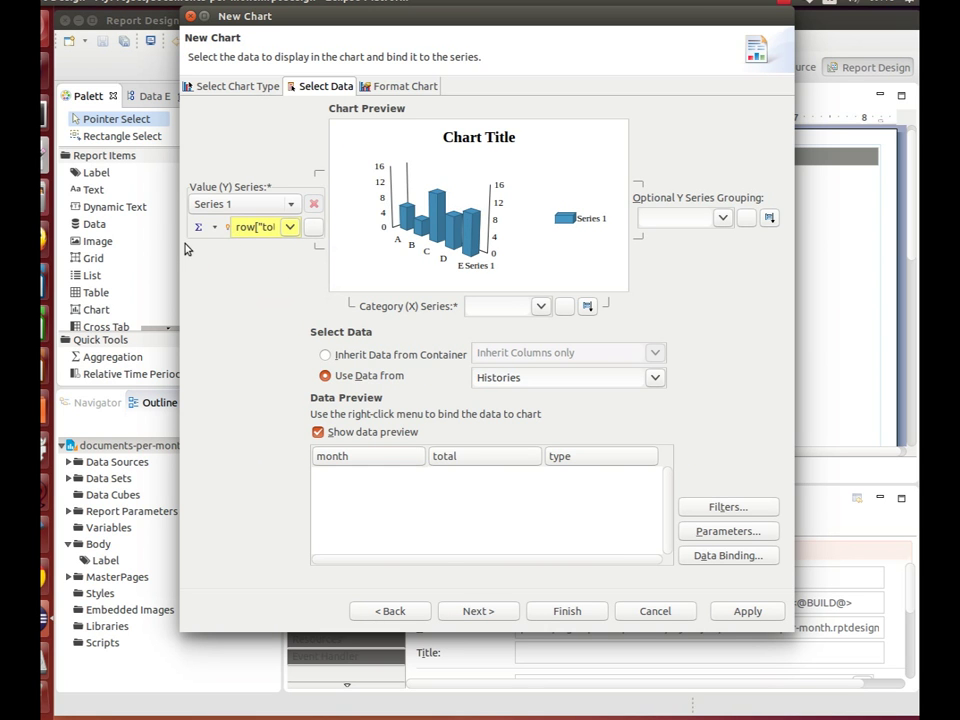
pyautogui.moveTo(182, 242); pyautogui.dragTo(98, 240)
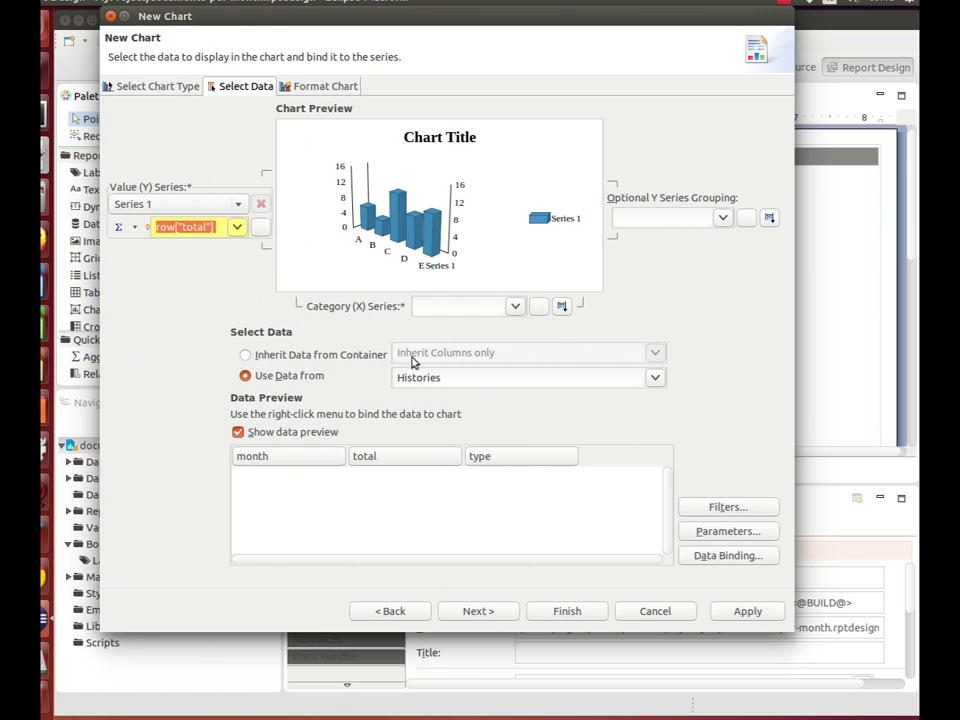
# Step: Set the chart's category (X) series to row["month"] and its optional Y series grouping to row["type"]
pyautogui.click(514, 306)
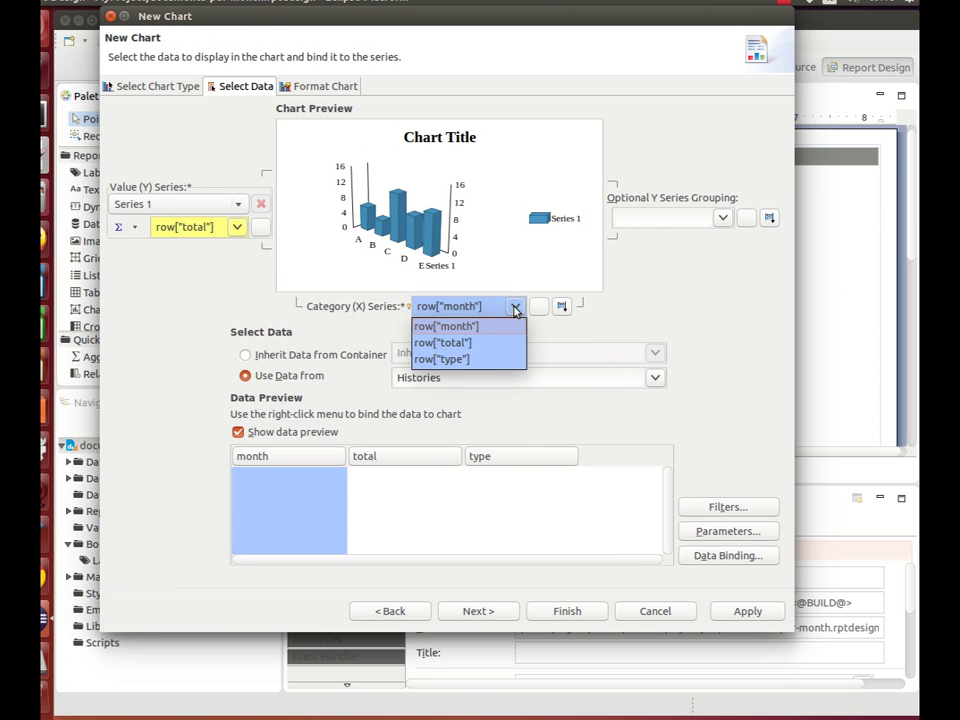
pyautogui.click(468, 328)
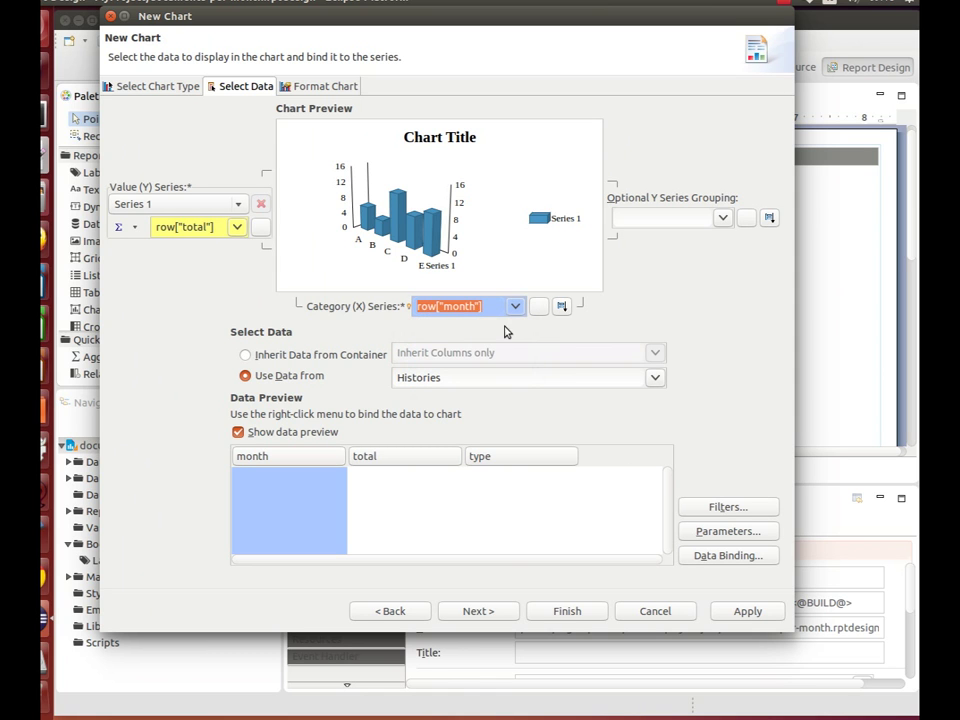
pyautogui.click(722, 218)
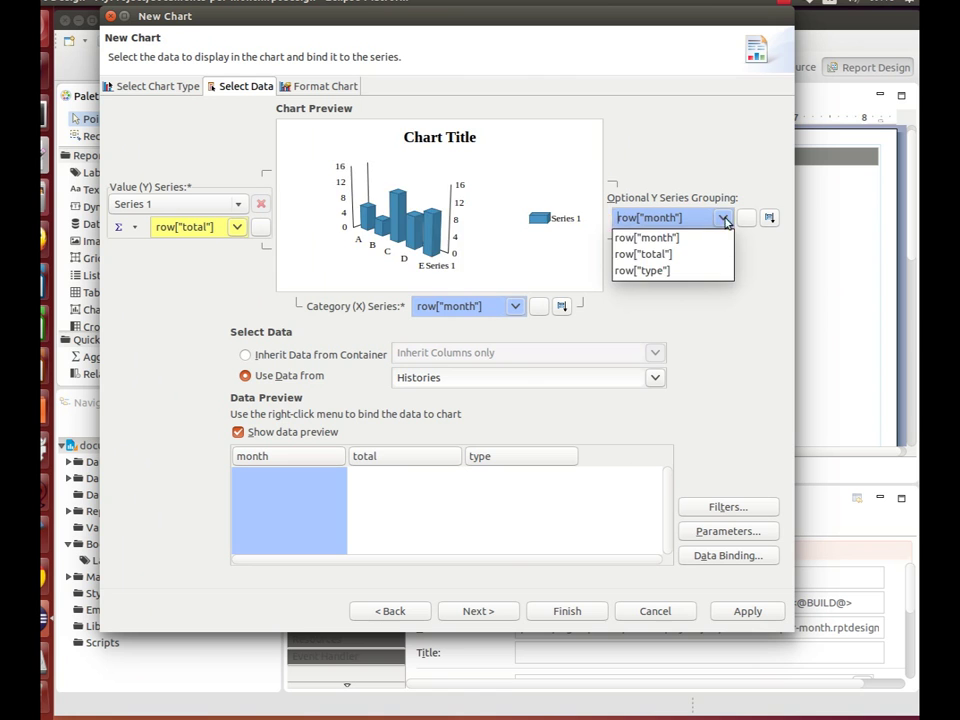
pyautogui.click(656, 272)
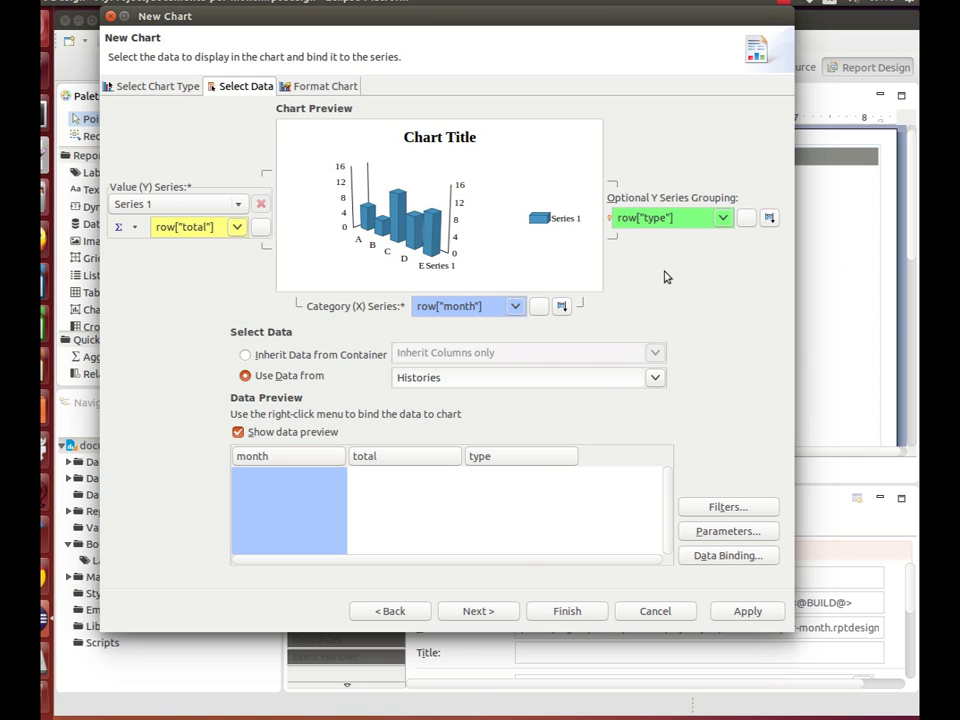
# Step: Look through the axis formatting options and hide the chart title
pyautogui.click(503, 617)
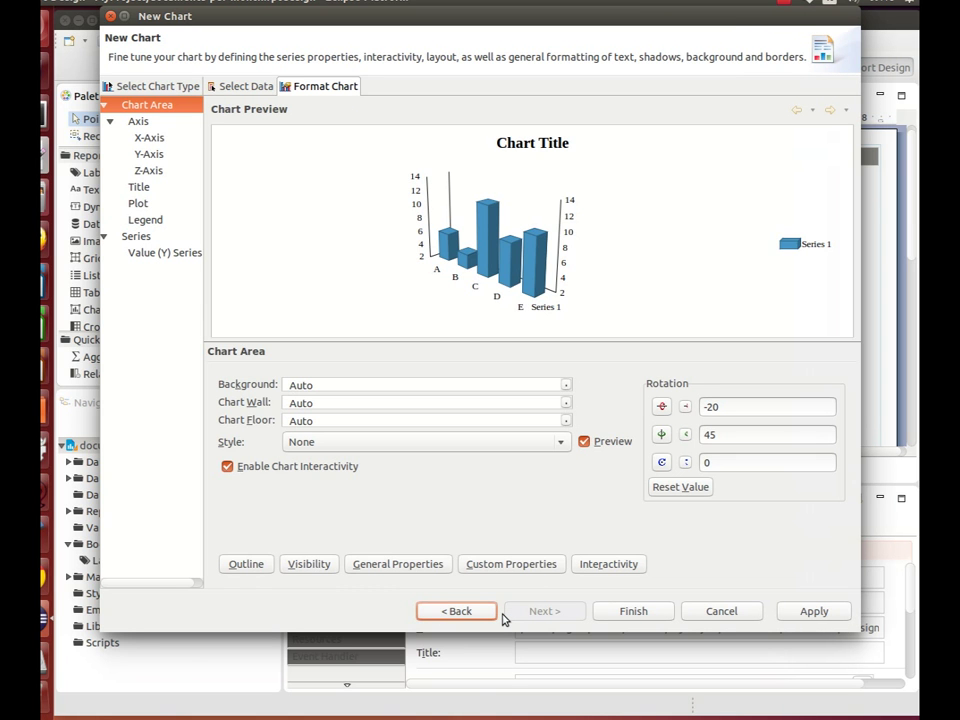
pyautogui.click(141, 123)
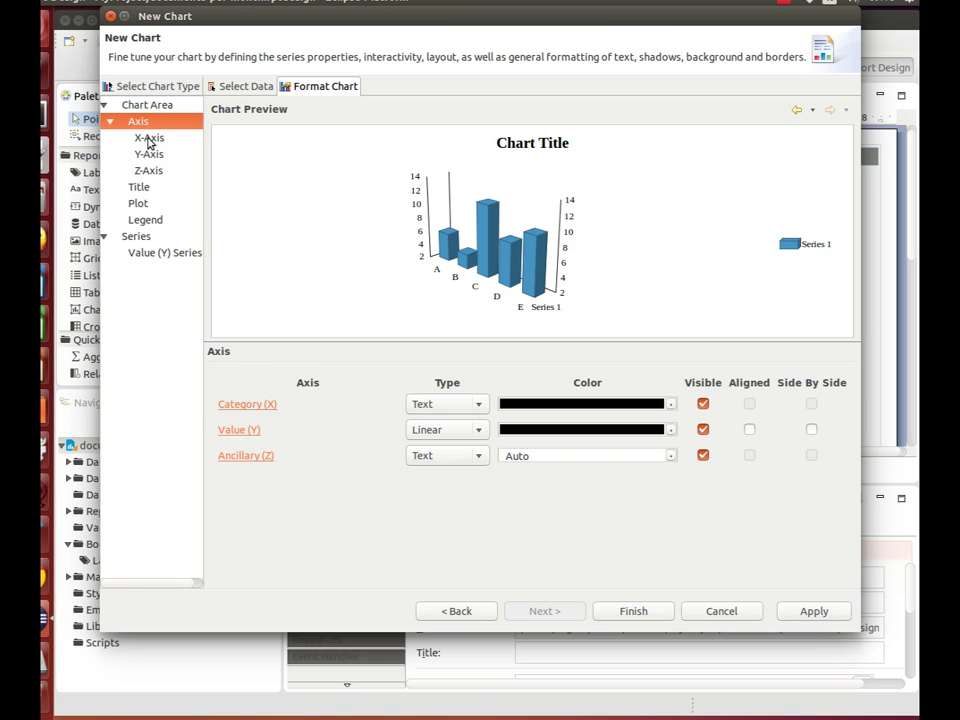
pyautogui.click(149, 140)
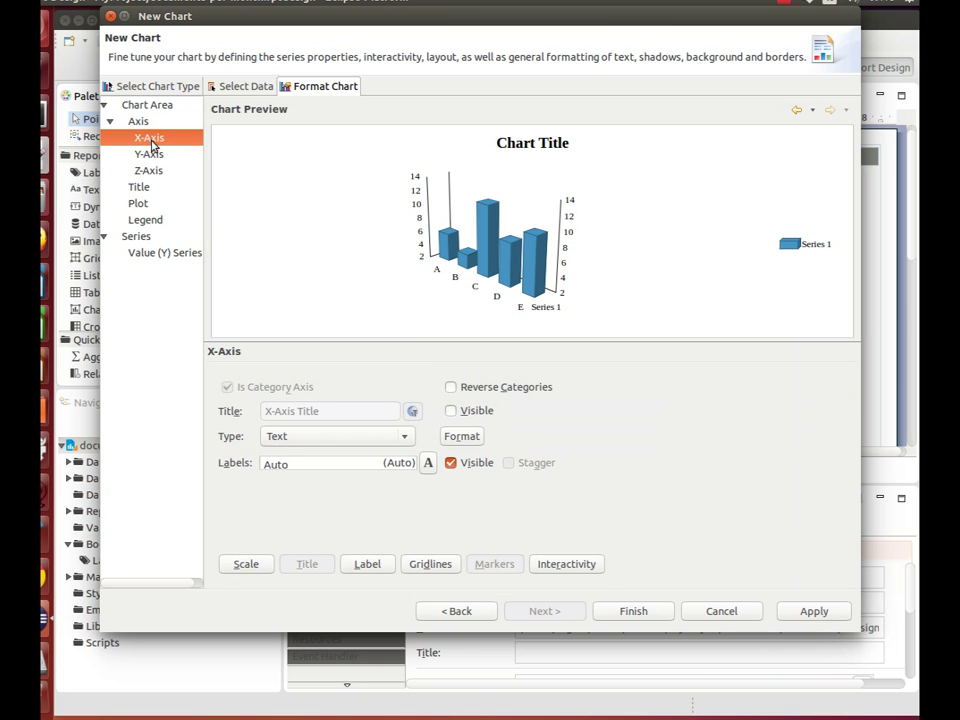
pyautogui.click(158, 155)
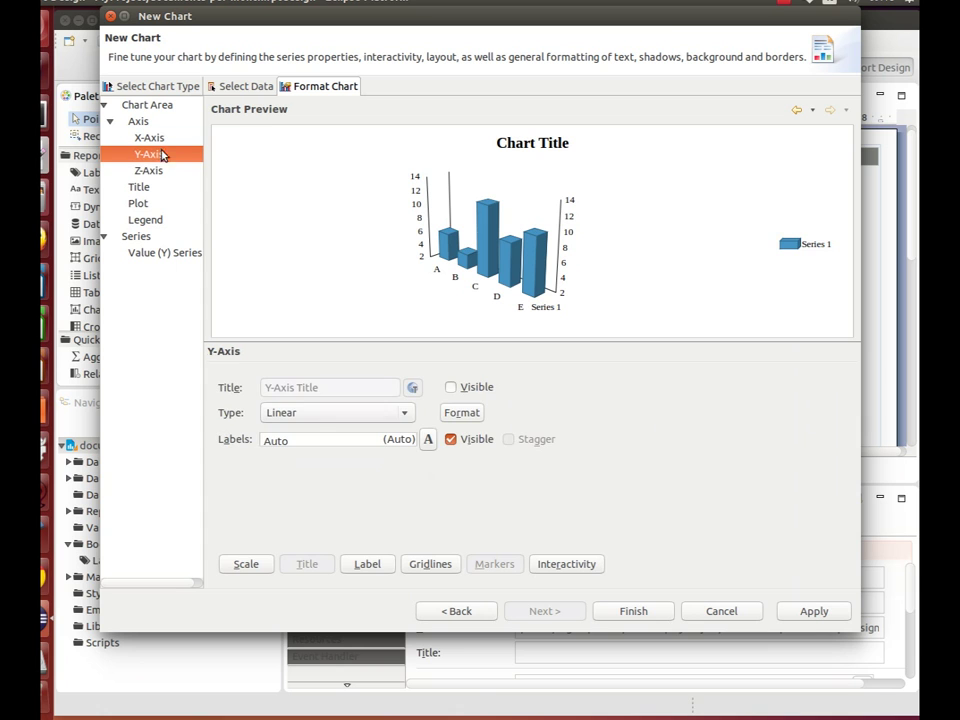
pyautogui.click(156, 174)
pyautogui.click(145, 187)
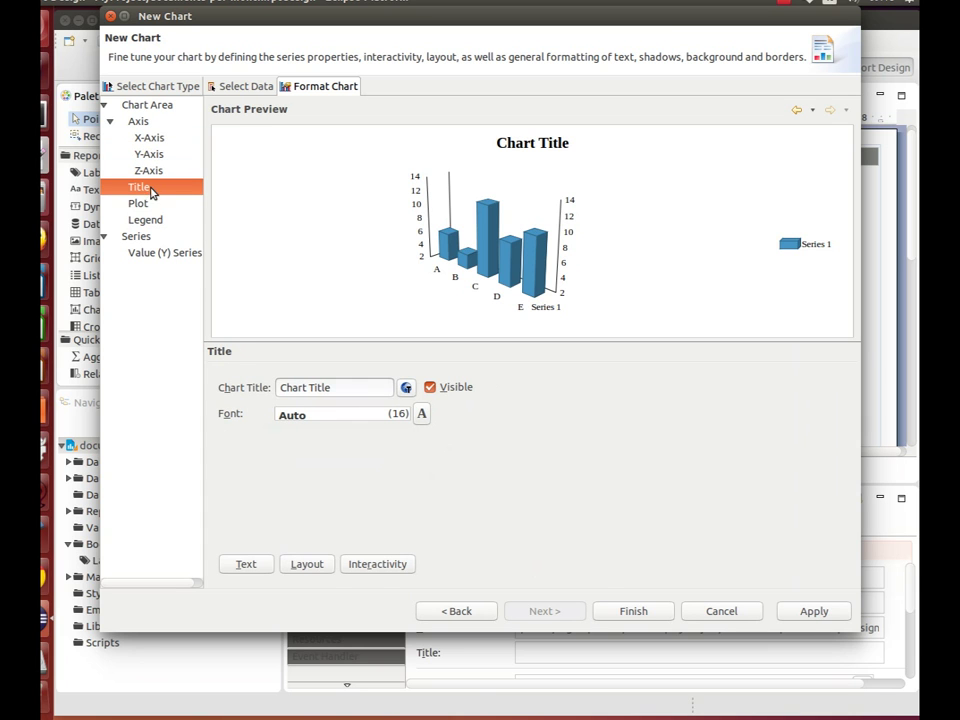
pyautogui.click(430, 387)
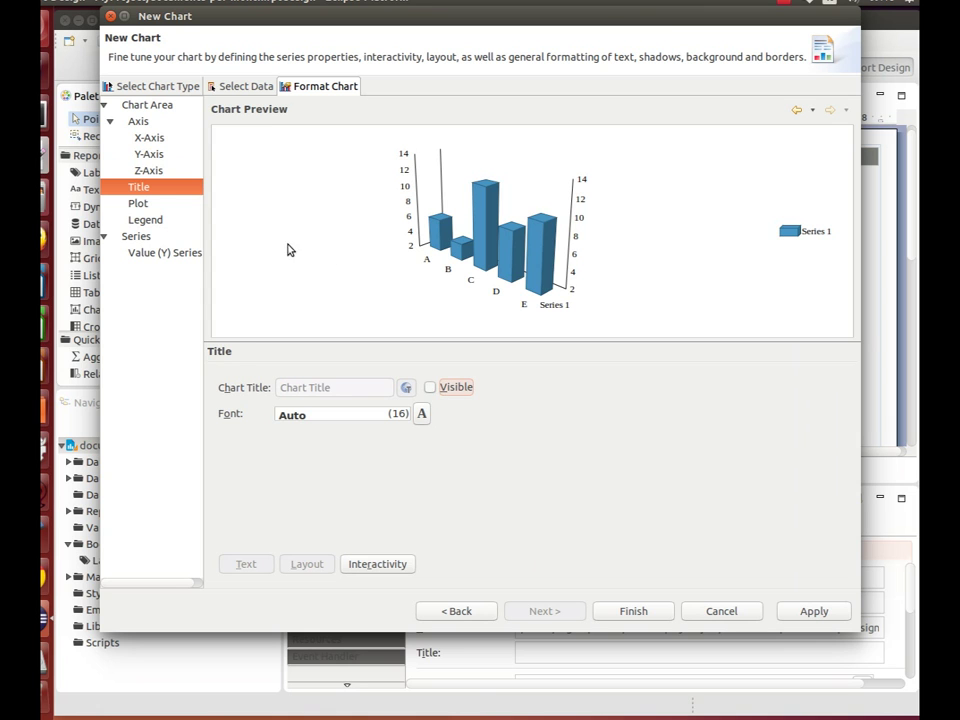
# Step: Review the legend and value series options, apply the chart settings and finish creating the chart
pyautogui.click(163, 219)
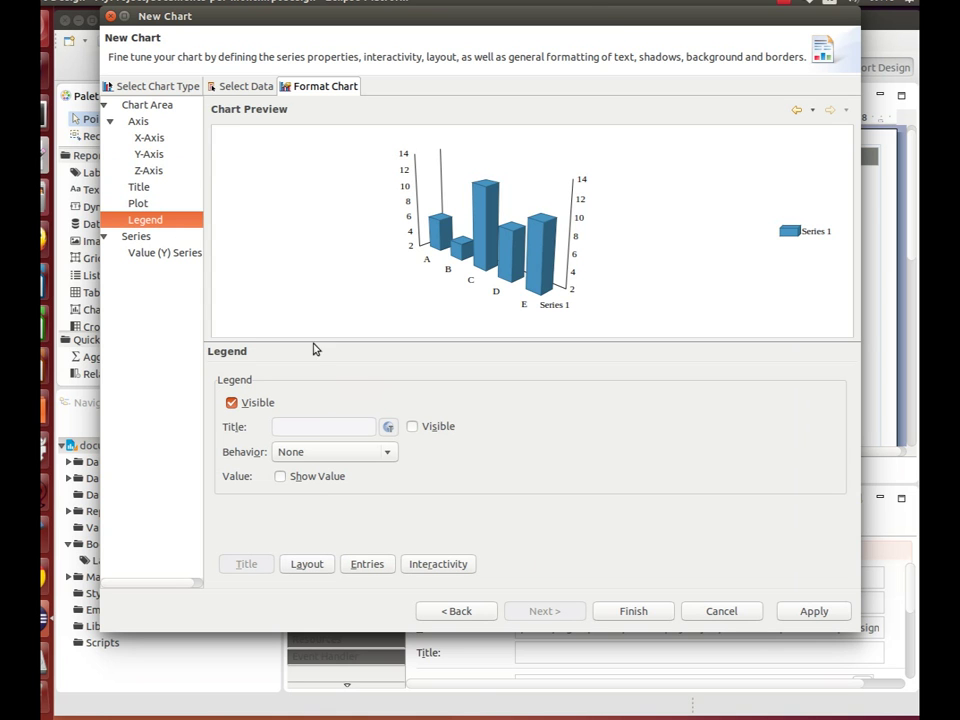
pyautogui.click(115, 237)
pyautogui.click(150, 256)
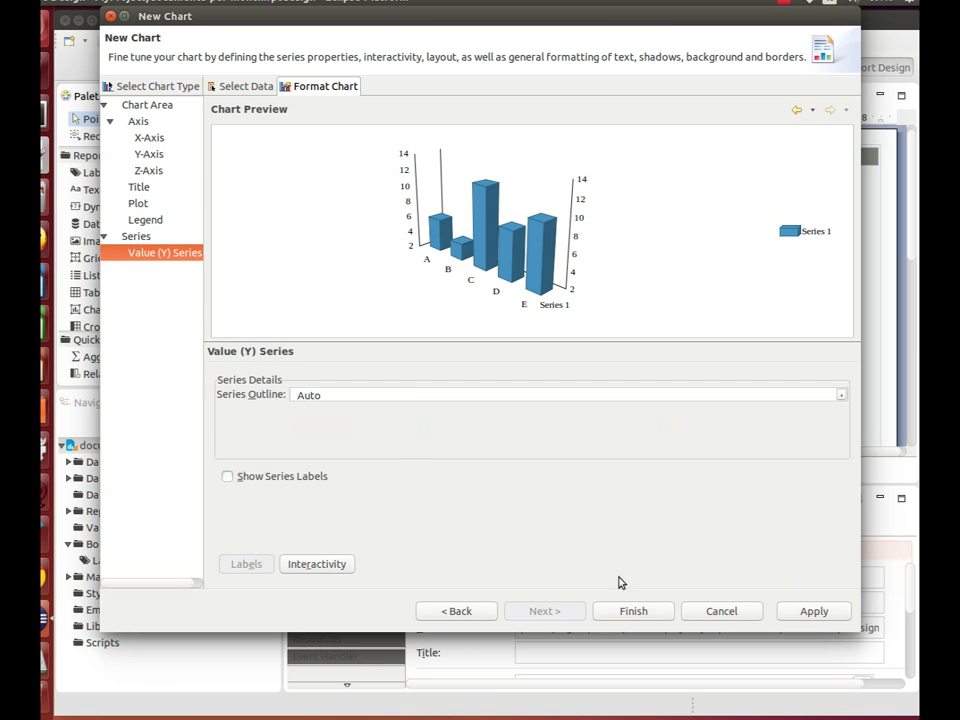
pyautogui.click(814, 612)
pyautogui.click(636, 611)
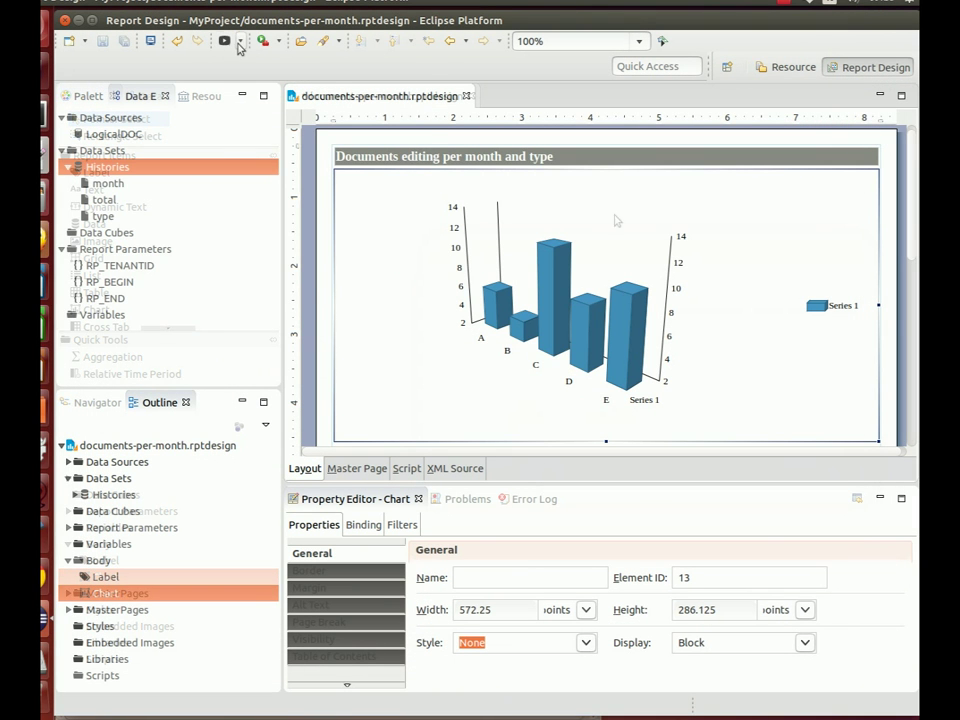
# Step: View the report in the web viewer with RP_BEGIN 2015-06-01 and RP_END 2015-09-22
pyautogui.click(240, 41)
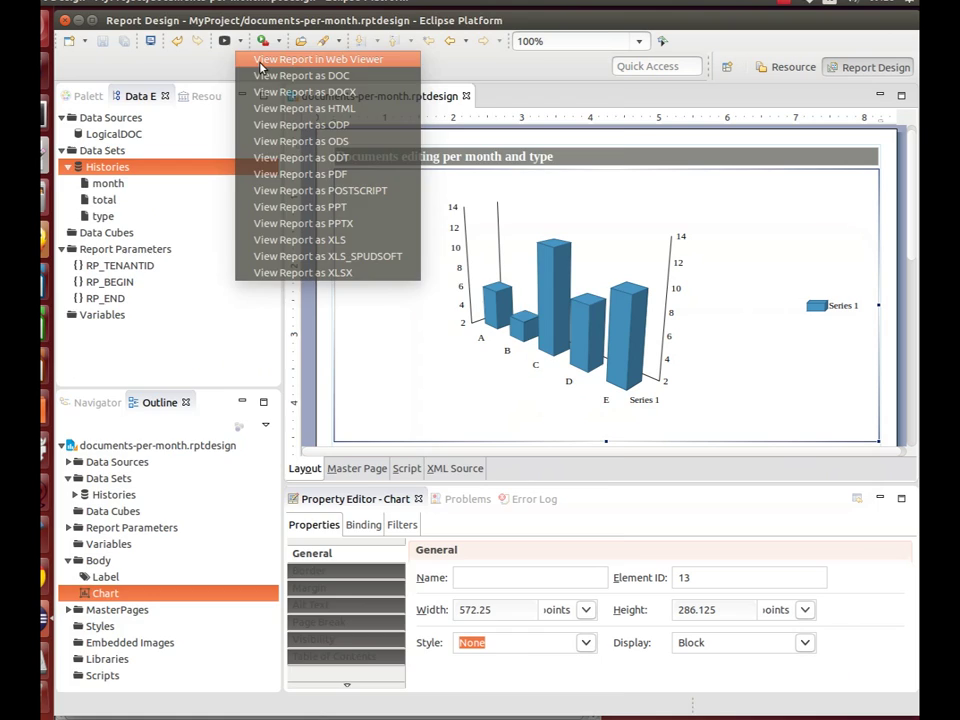
pyautogui.click(260, 61)
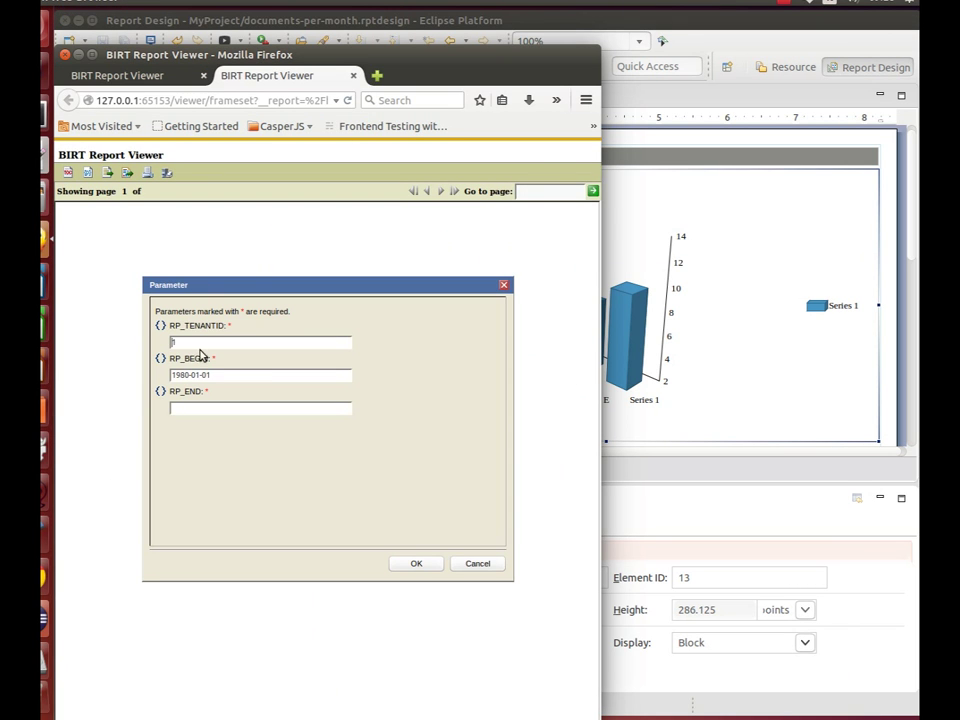
pyautogui.moveTo(218, 375); pyautogui.dragTo(122, 373)
pyautogui.write('2015-06-01')
pyautogui.click(217, 407)
pyautogui.write('2015-09-22')
pyautogui.click(426, 566)
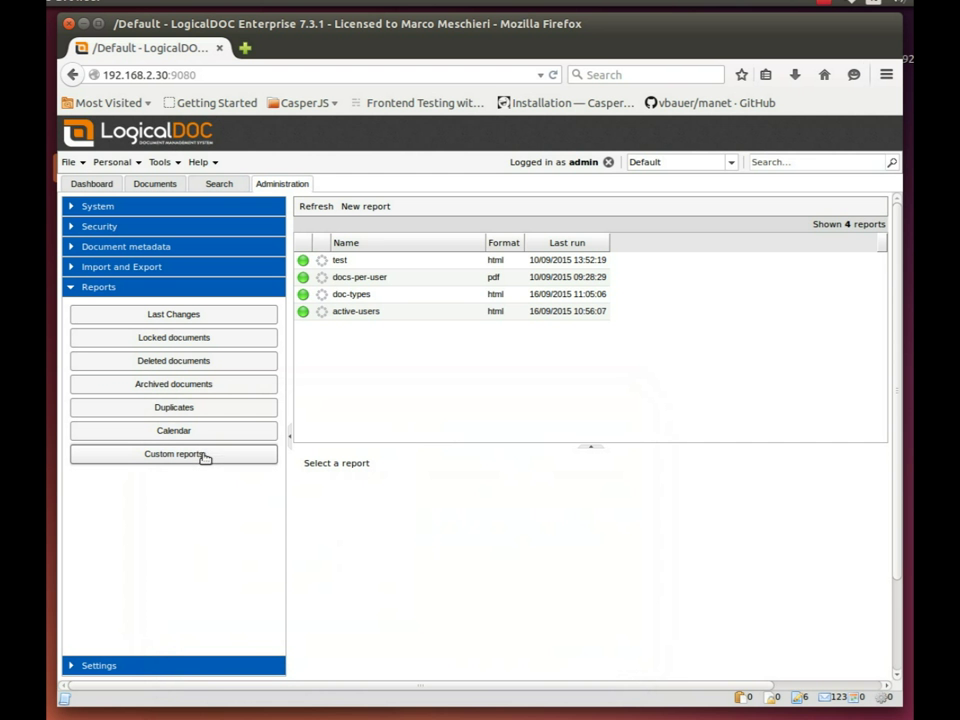
# Step: In LogicalDOC, start a new custom report named docs-per-month with Form, under Default, as its output folder
pyautogui.click(374, 212)
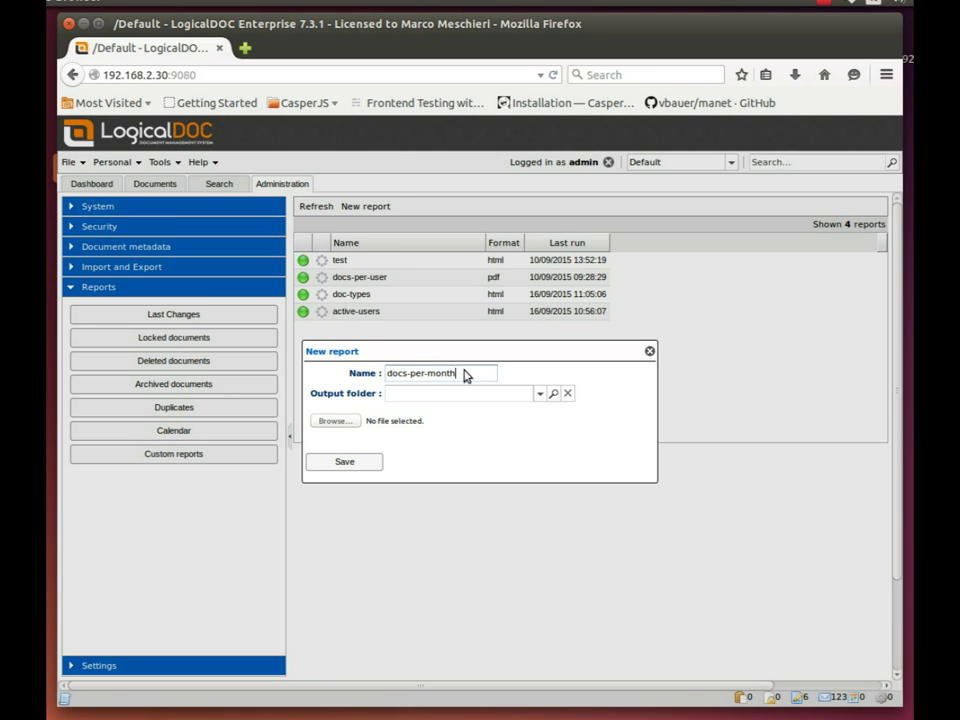
pyautogui.click(540, 394)
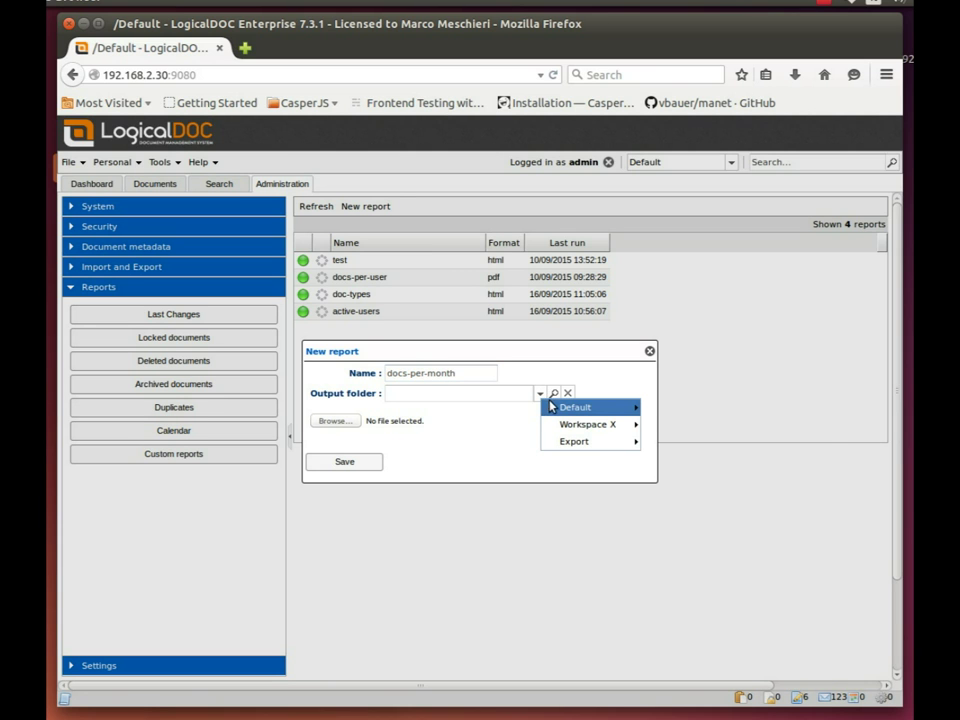
pyautogui.moveTo(562, 406)
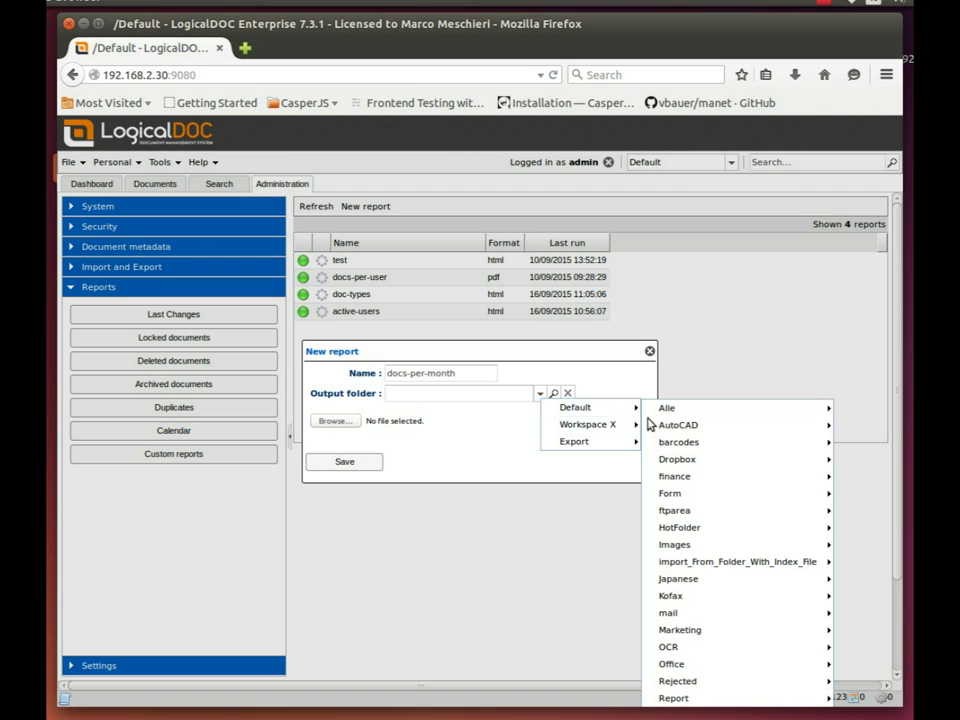
pyautogui.click(669, 493)
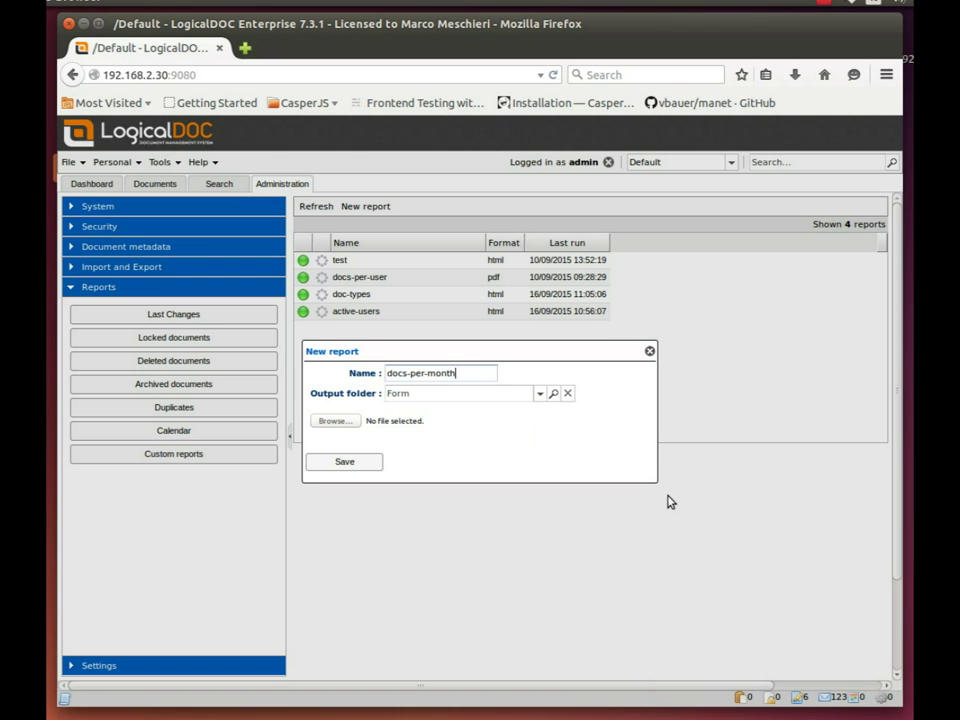
# Step: Upload documents-per-month.rptdesign from the Desktop as the report design and save the new report
pyautogui.click(330, 421)
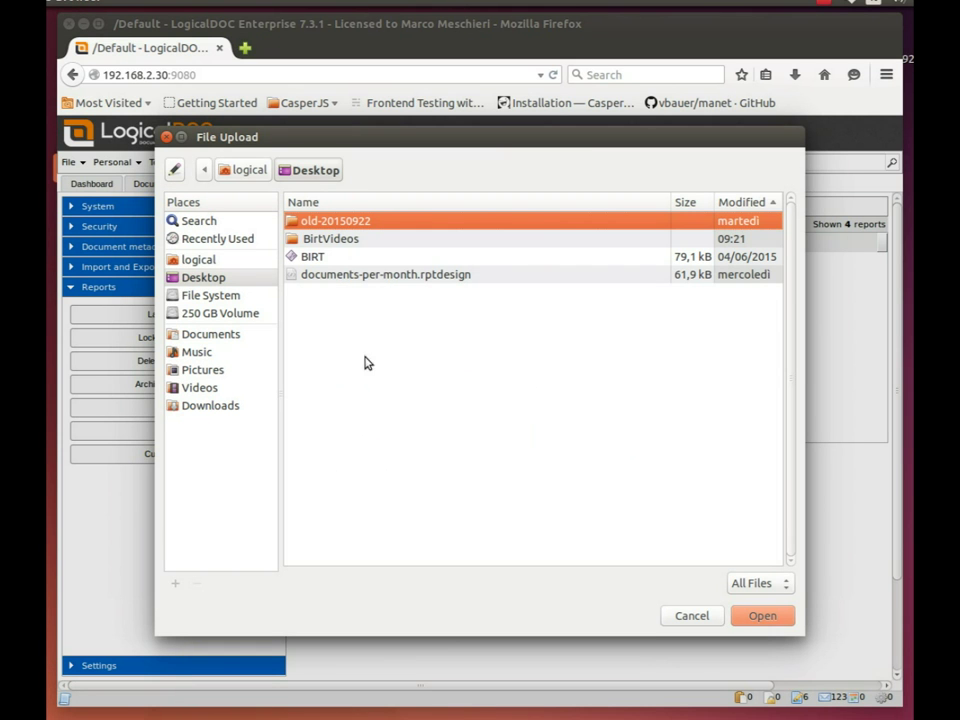
pyautogui.click(379, 281)
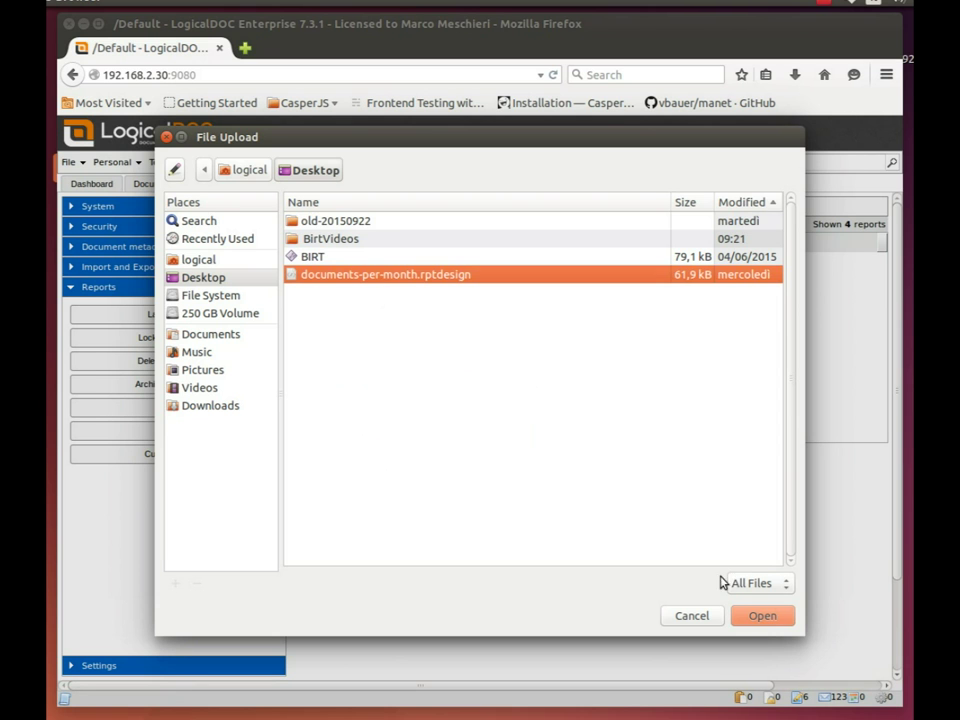
pyautogui.click(755, 622)
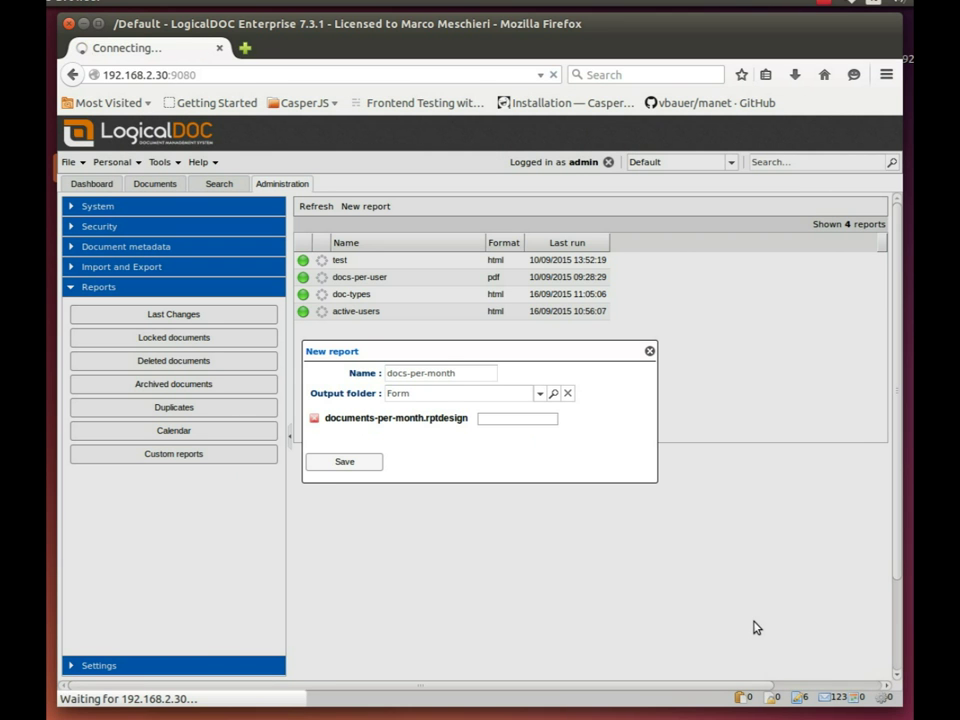
pyautogui.click(368, 462)
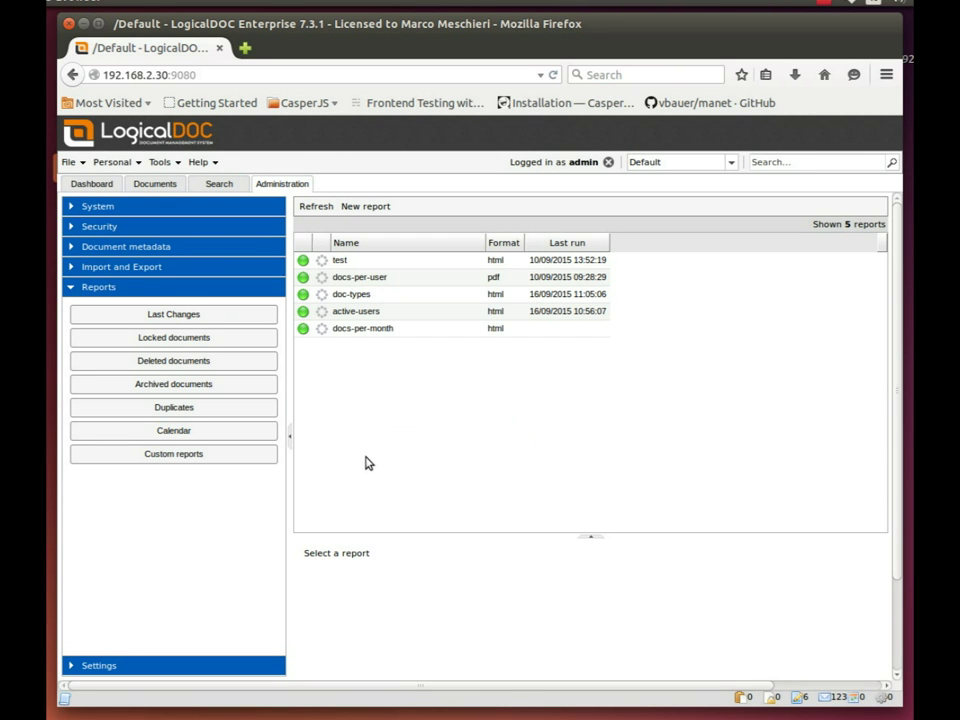
# Step: Execute the docs-per-month report with RP_BEGIN 2015-06-01 and RP_END 2015-09-30
pyautogui.click(364, 332)
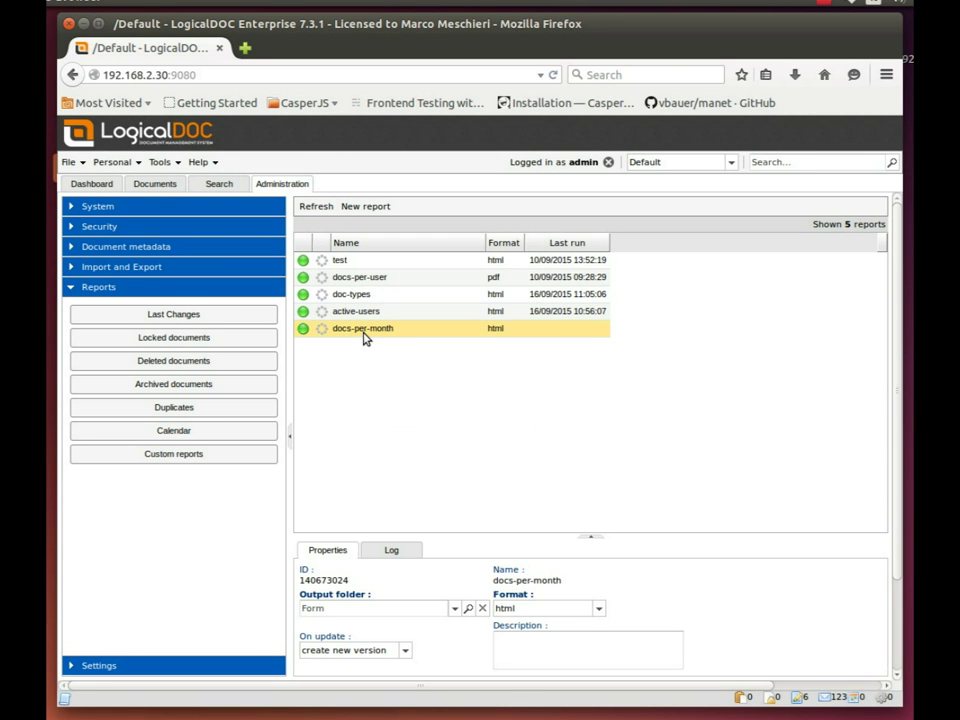
pyautogui.rightClick(365, 338)
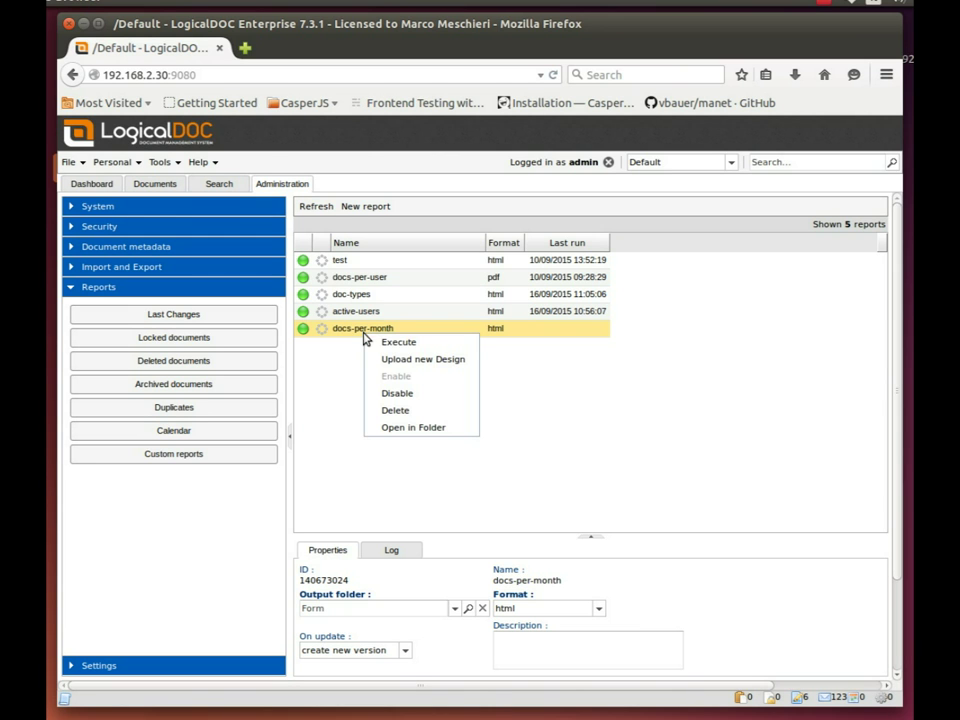
pyautogui.click(421, 343)
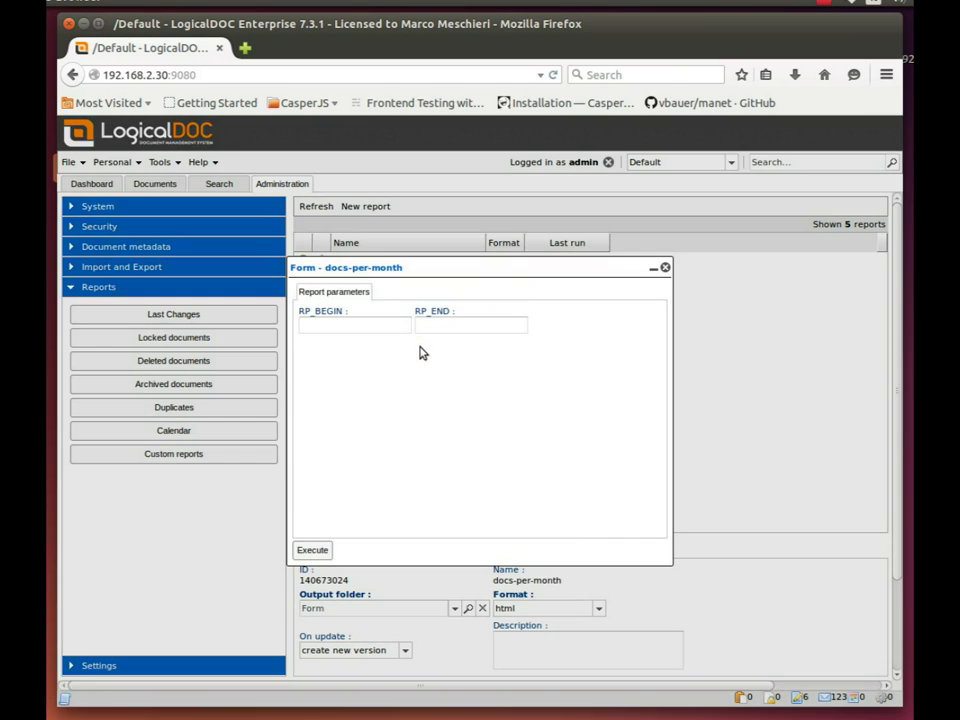
pyautogui.click(369, 331)
pyautogui.write('01')
pyautogui.click(442, 328)
pyautogui.write('2015-')
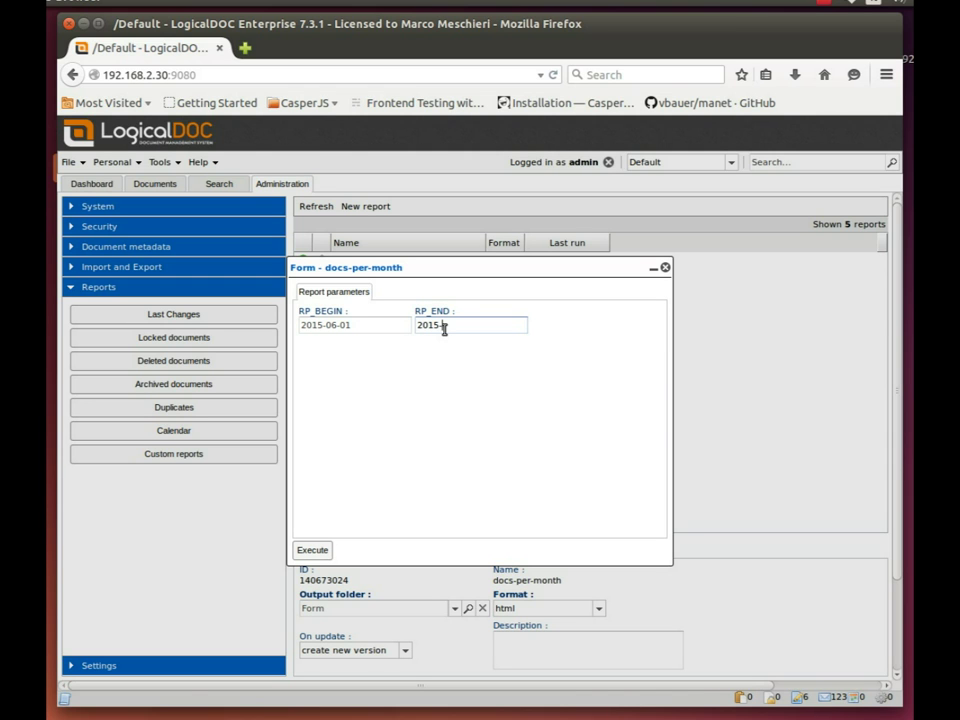
pyautogui.write('09-30')
pyautogui.click(304, 551)
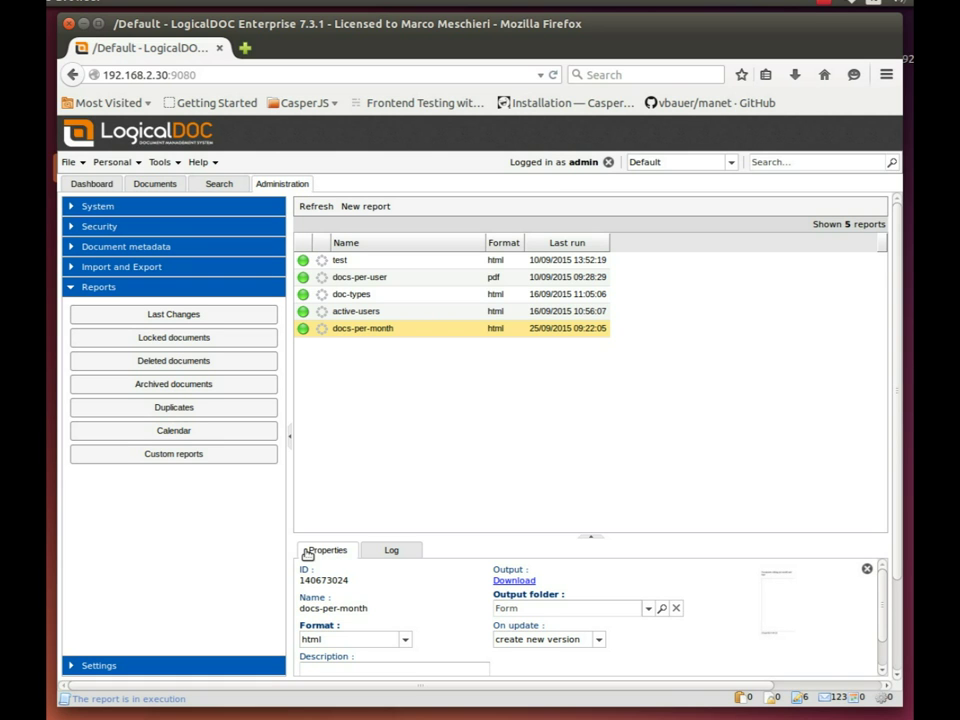
# Step: Preview the output of the docs-per-month report, then close the preview
pyautogui.rightClick(372, 332)
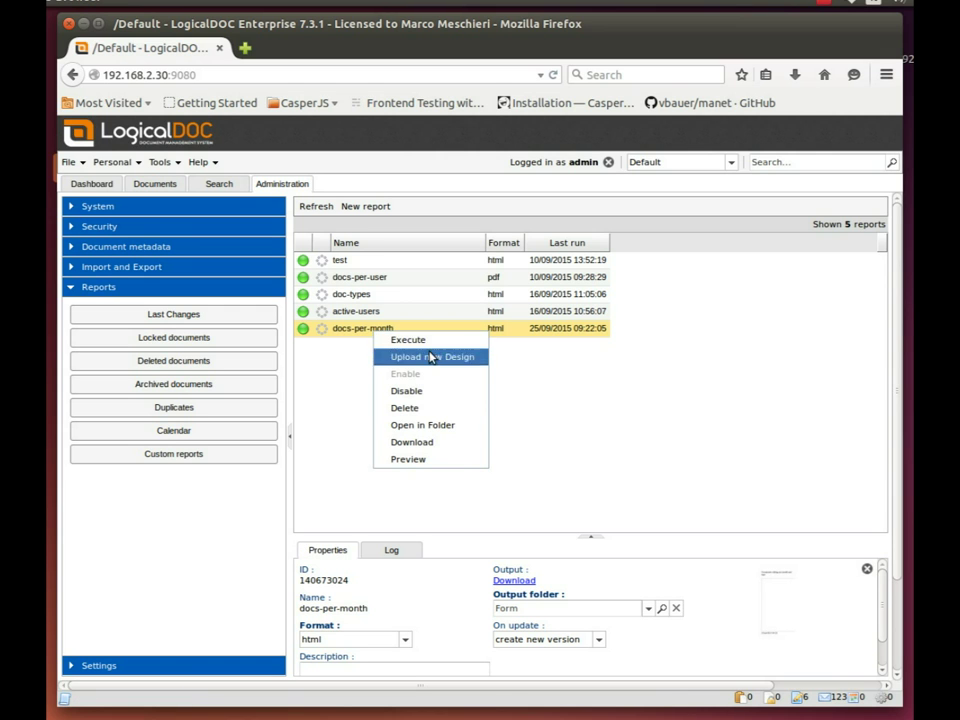
pyautogui.click(447, 463)
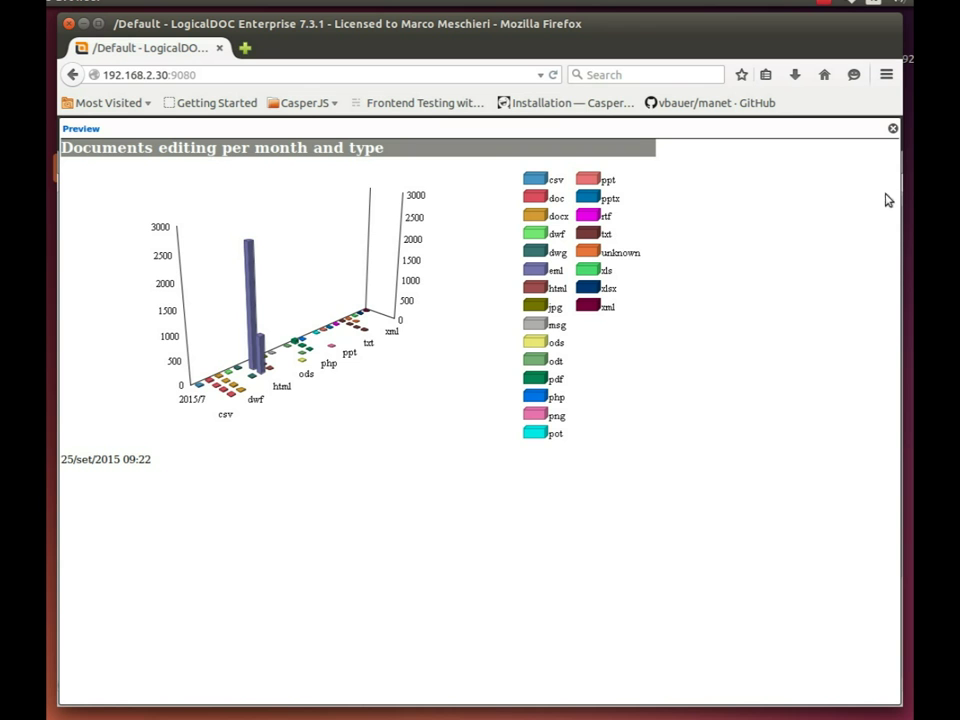
pyautogui.click(893, 130)
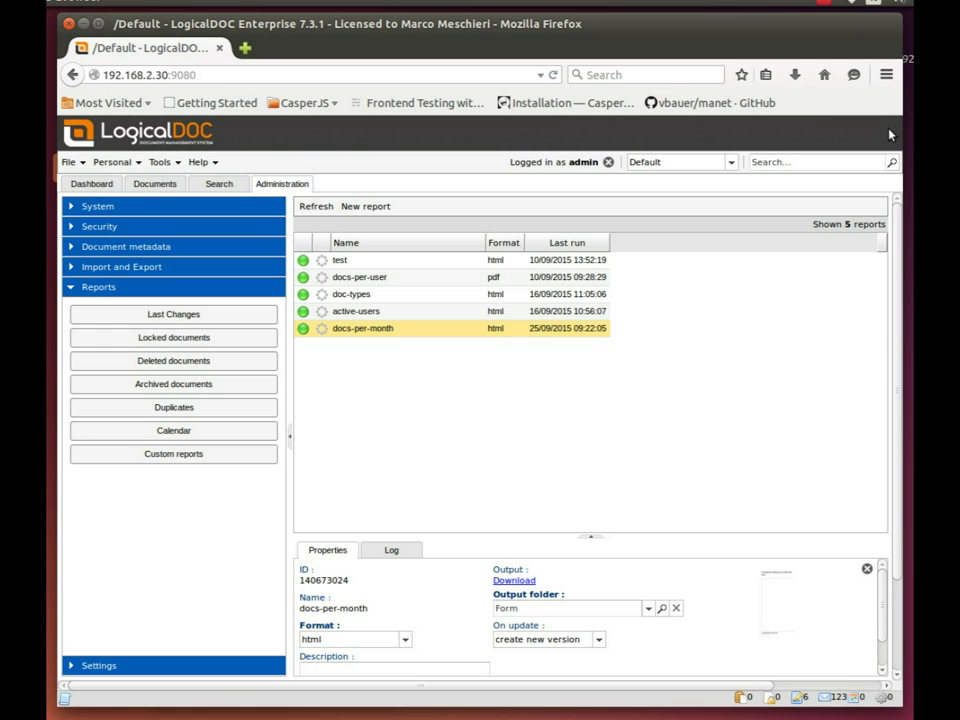